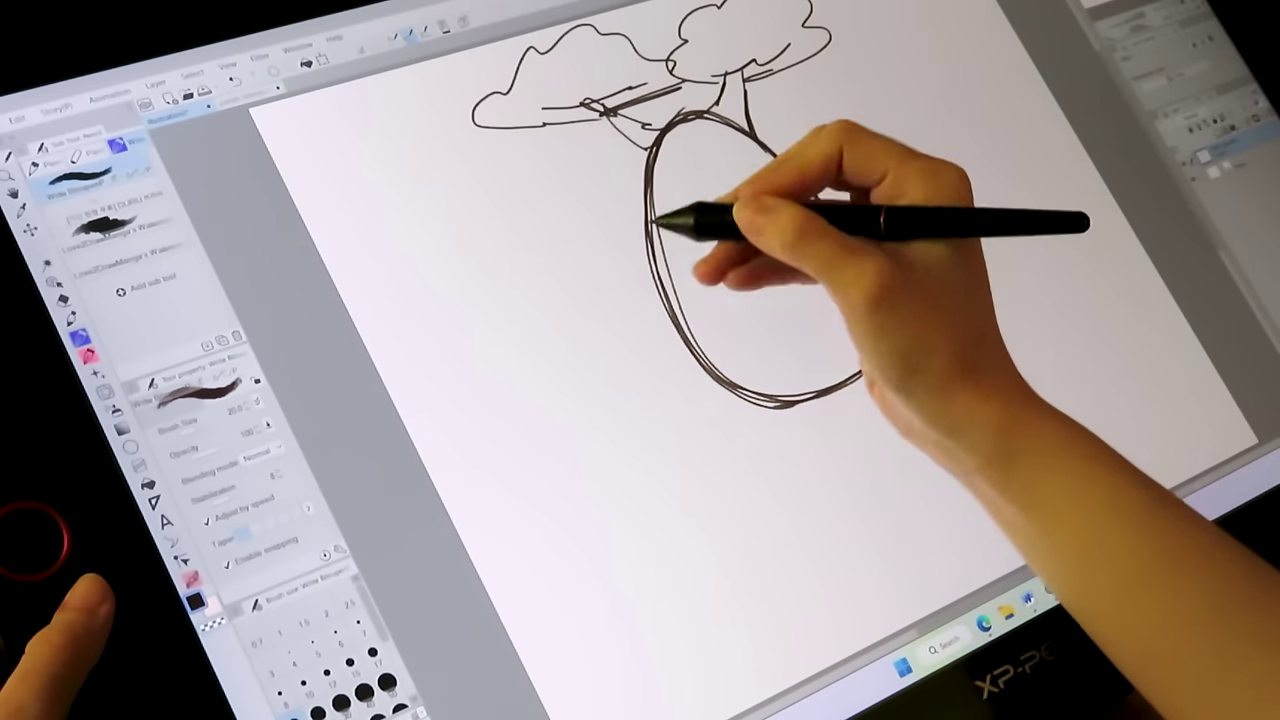
Step: Sketch two stubby legs beneath the egg-shaped tree creature and refine the ends of its arms
key(ctrl+z)
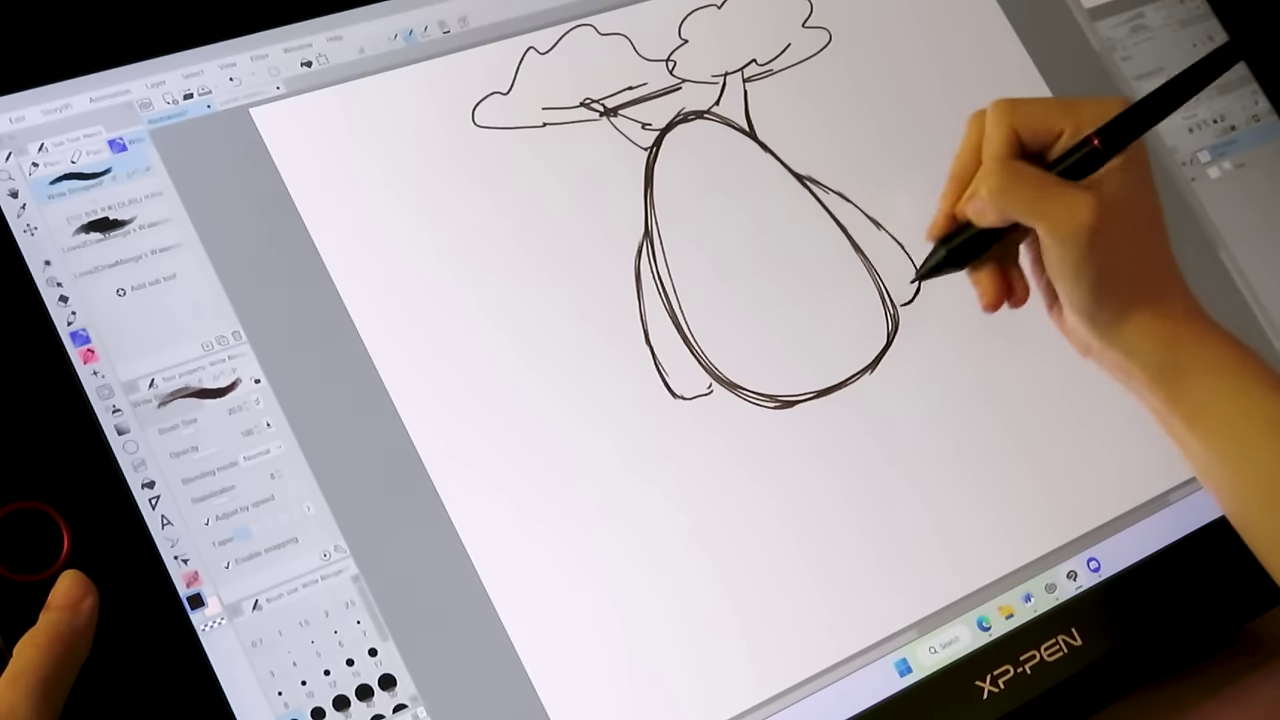
drag(735, 388, 778, 446)
drag(822, 398, 824, 436)
drag(777, 449, 785, 448)
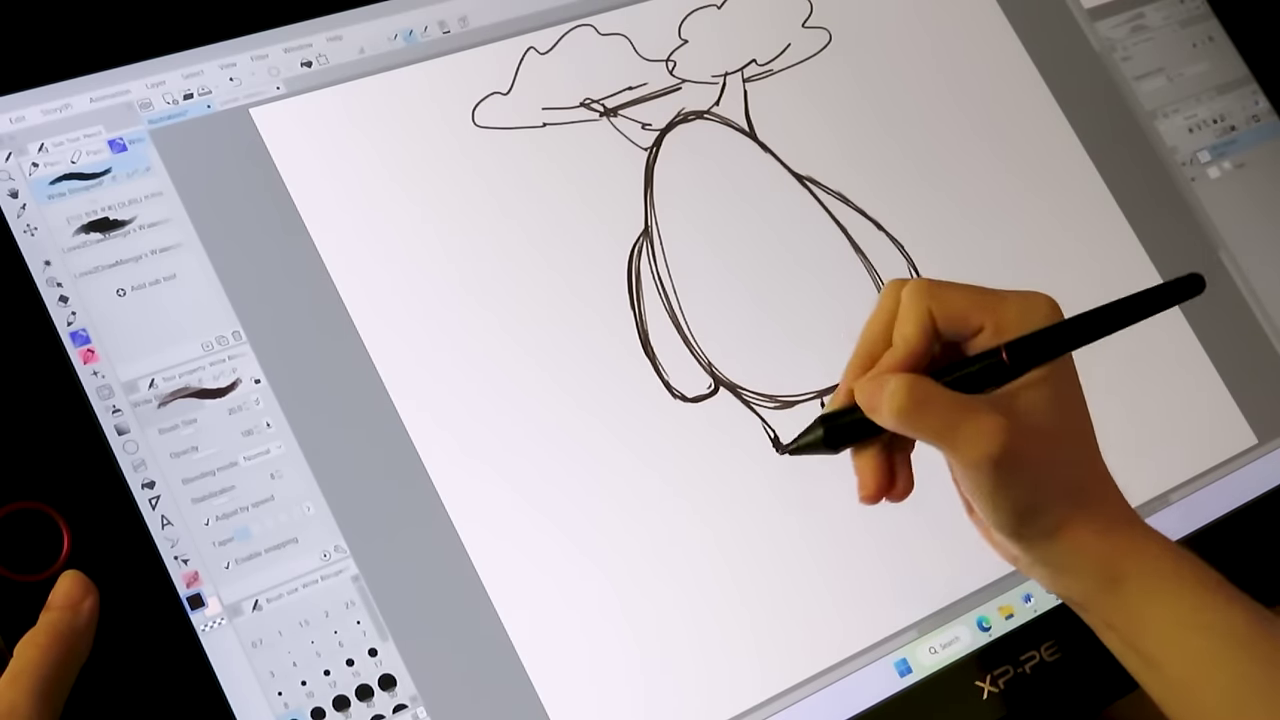
drag(676, 401, 716, 387)
click(212, 625)
drag(850, 414, 847, 430)
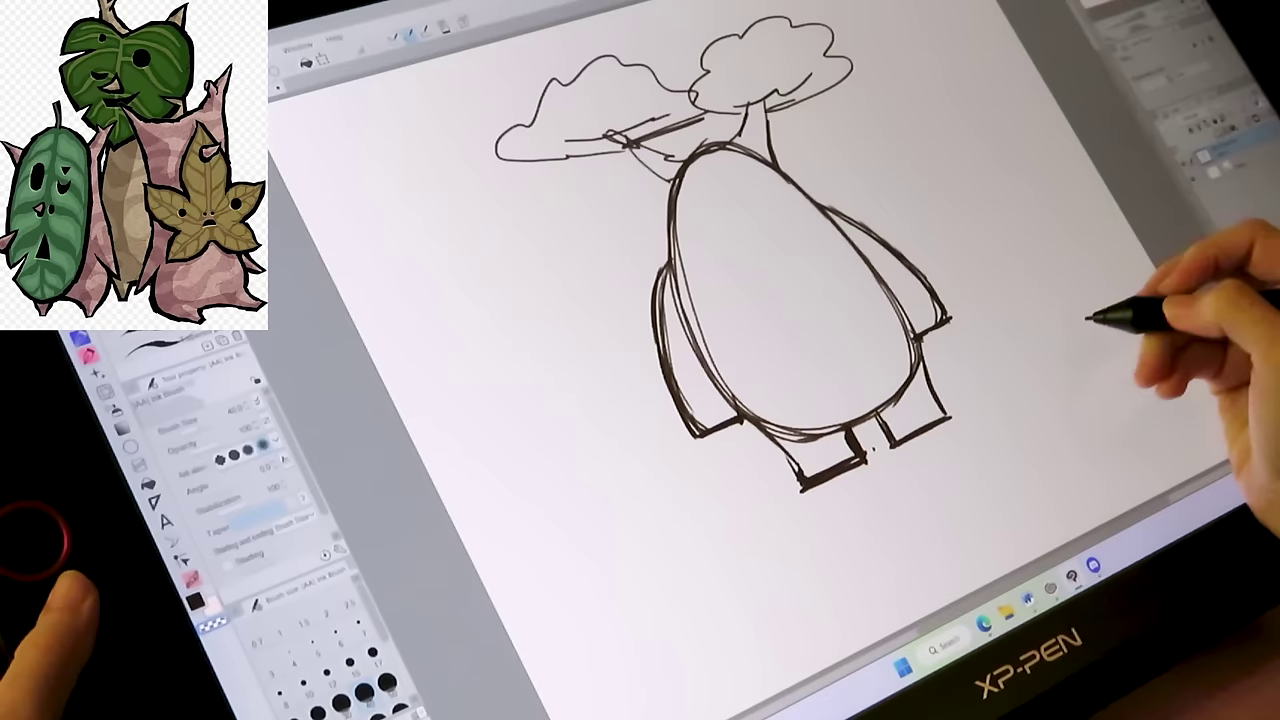
Step: Add vertical bark lines along the egg-shaped creature's body and undo its droopy eyes
drag(749, 337, 790, 380)
drag(890, 376, 819, 259)
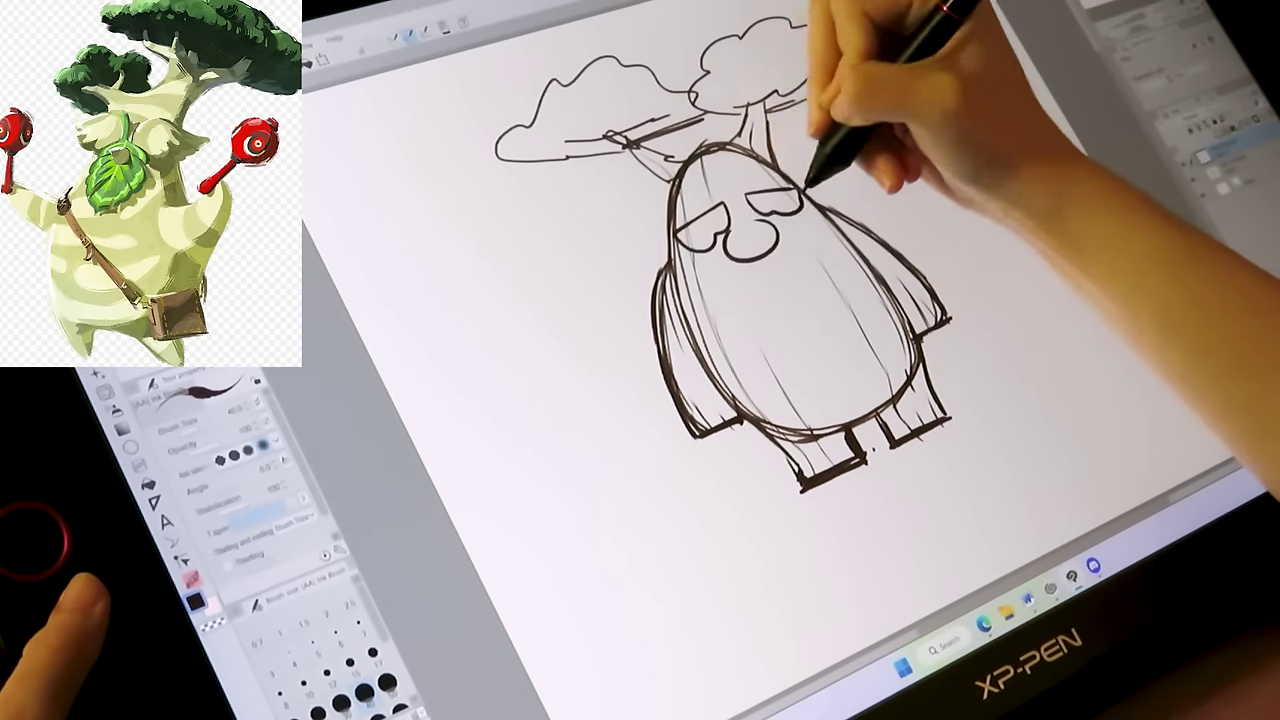
key(ctrl+z)
Step: Draw round dot eyes on the egg-shaped creature's face and hide its sketch to leave a blank canvas
drag(717, 214, 716, 213)
drag(763, 196, 762, 195)
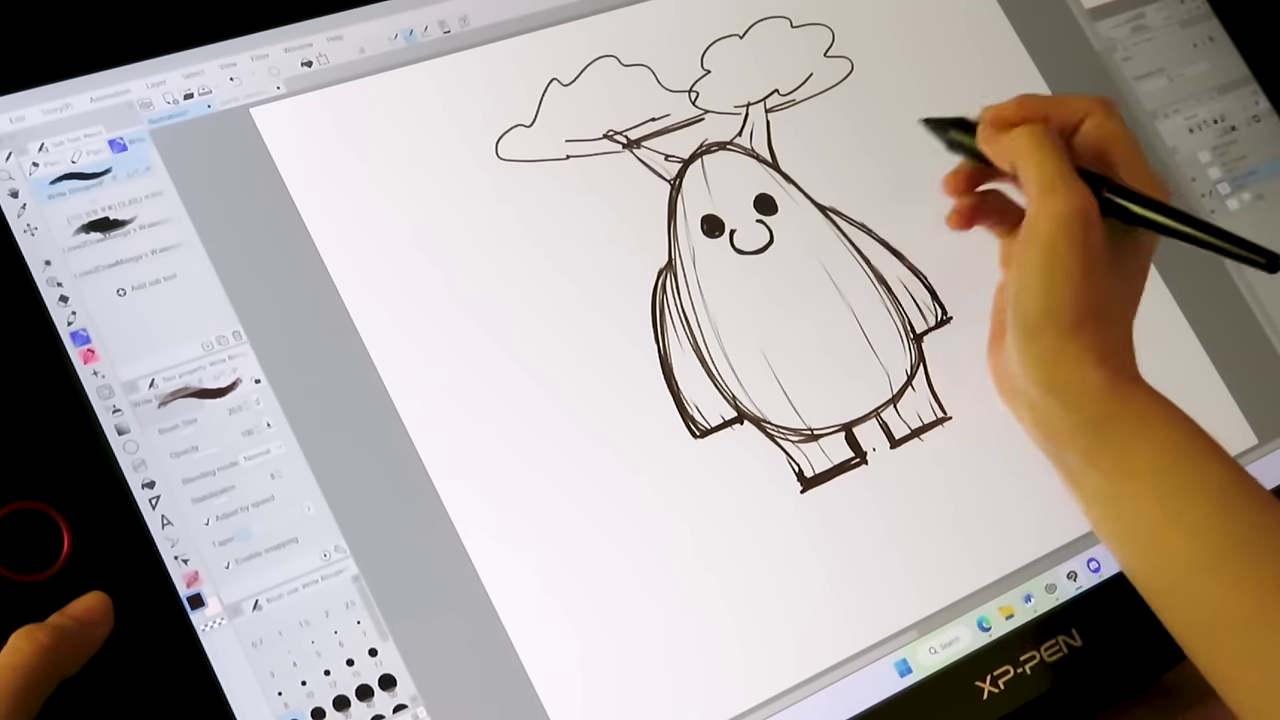
click(1215, 177)
drag(714, 224, 716, 228)
drag(763, 204, 769, 205)
click(1190, 165)
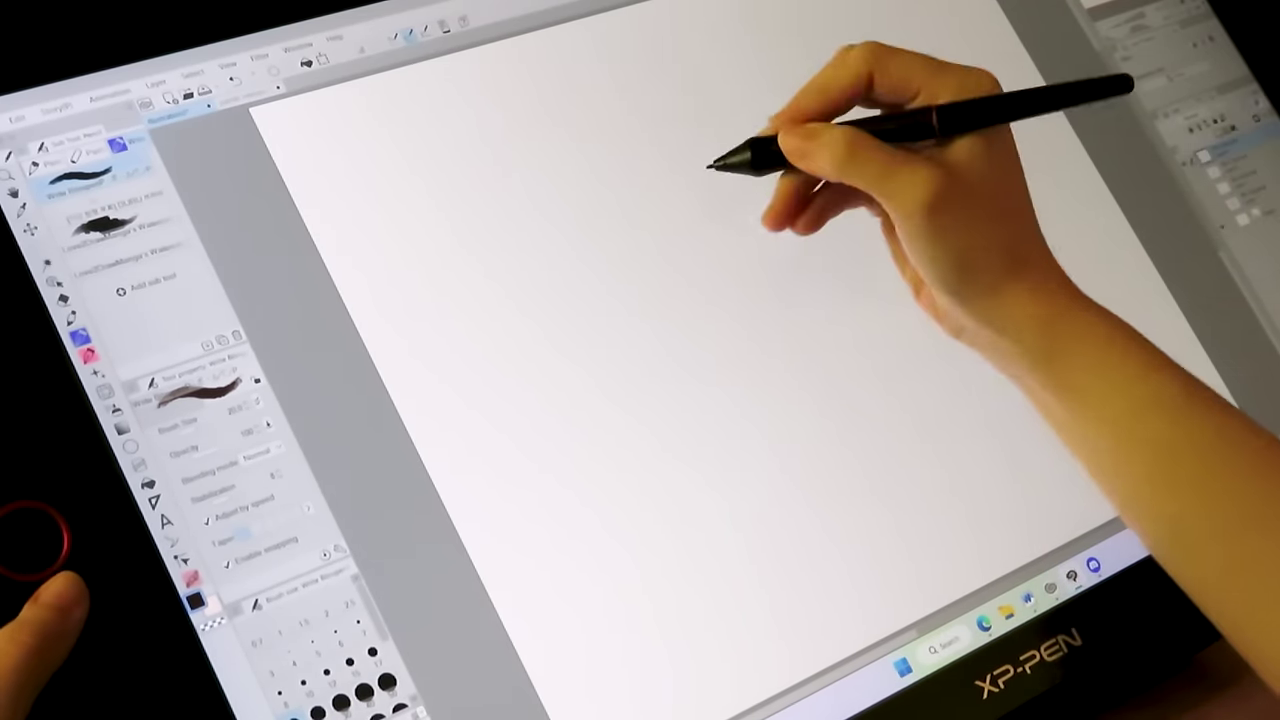
drag(828, 490, 866, 466)
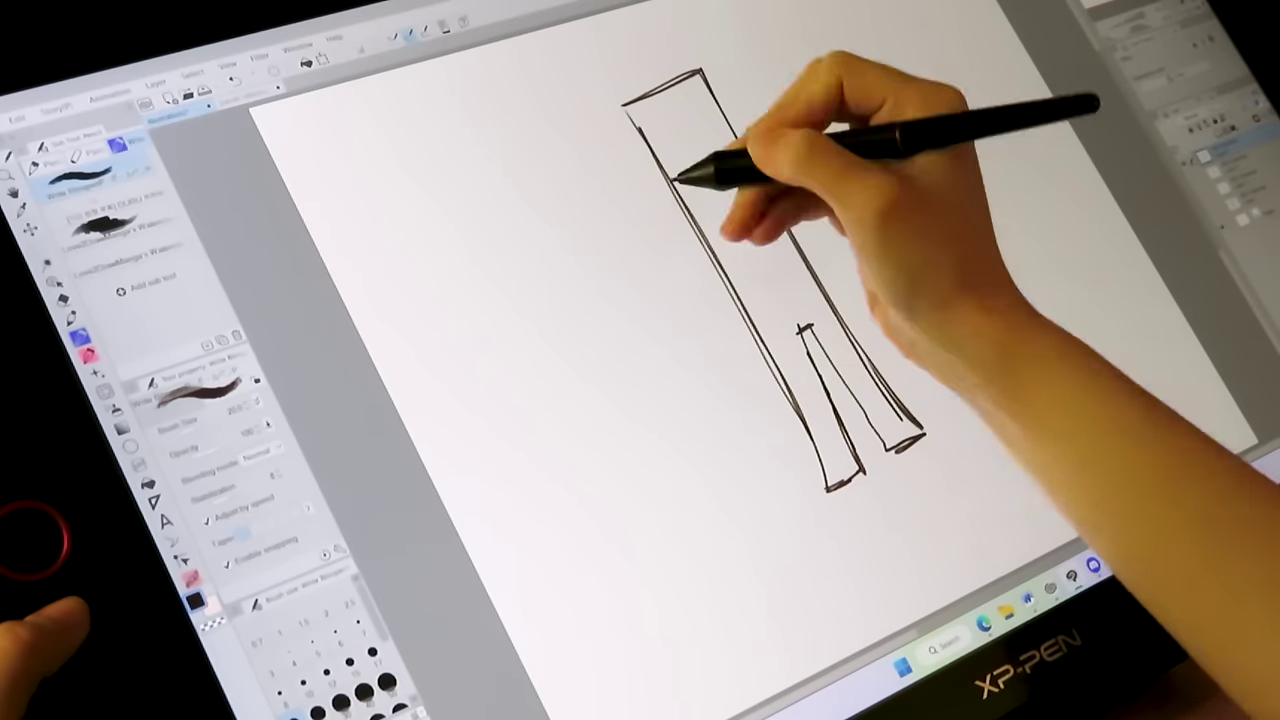
key(ctrl+z)
key(ctrl+z)
key(ctrl+z)
key(ctrl+z)
key(ctrl+z)
key(ctrl+z)
key(ctrl+z)
key(ctrl+z)
key(ctrl+z)
key(ctrl+z)
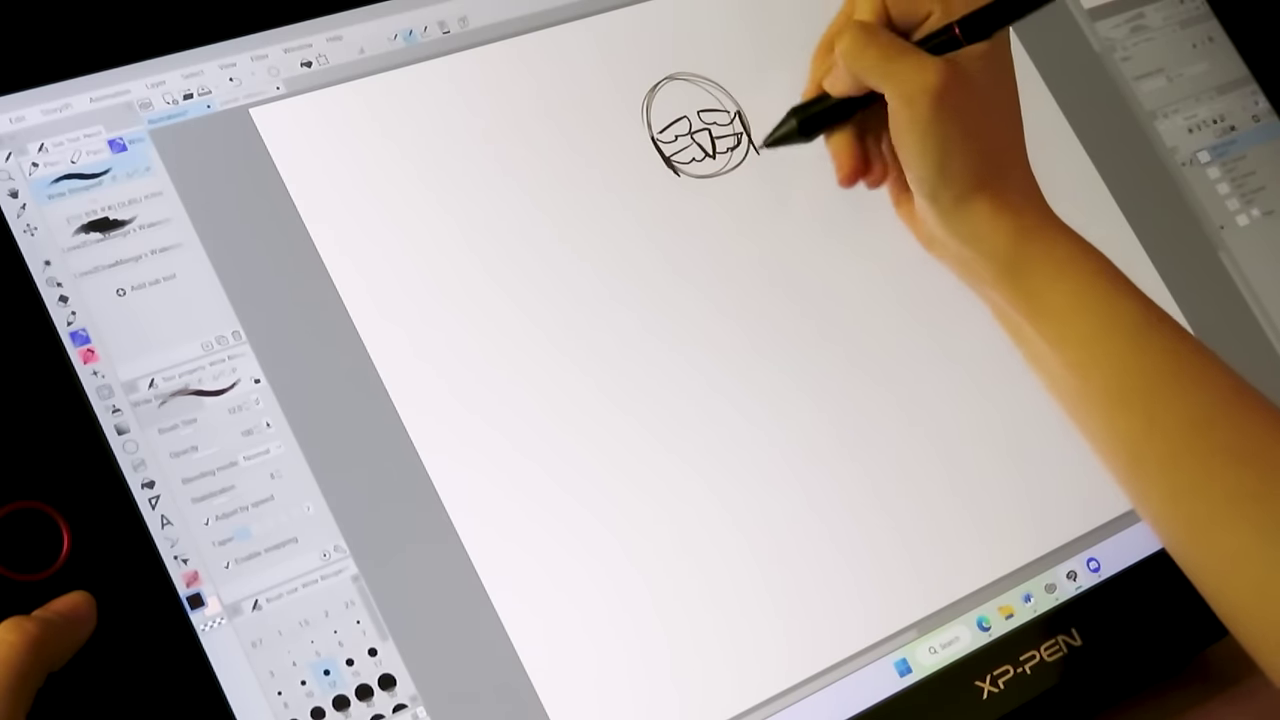
Step: Move the small round head lower on the canvas and sketch spreading branches with foliage growing from both sides
drag(740, 100, 802, 5)
click(32, 228)
drag(700, 125, 712, 160)
drag(748, 112, 785, 72)
mouse_move(656, 148)
mouse_down()
mouse_move(494, 86)
mouse_move(592, 112)
mouse_up()
drag(650, 50, 522, 120)
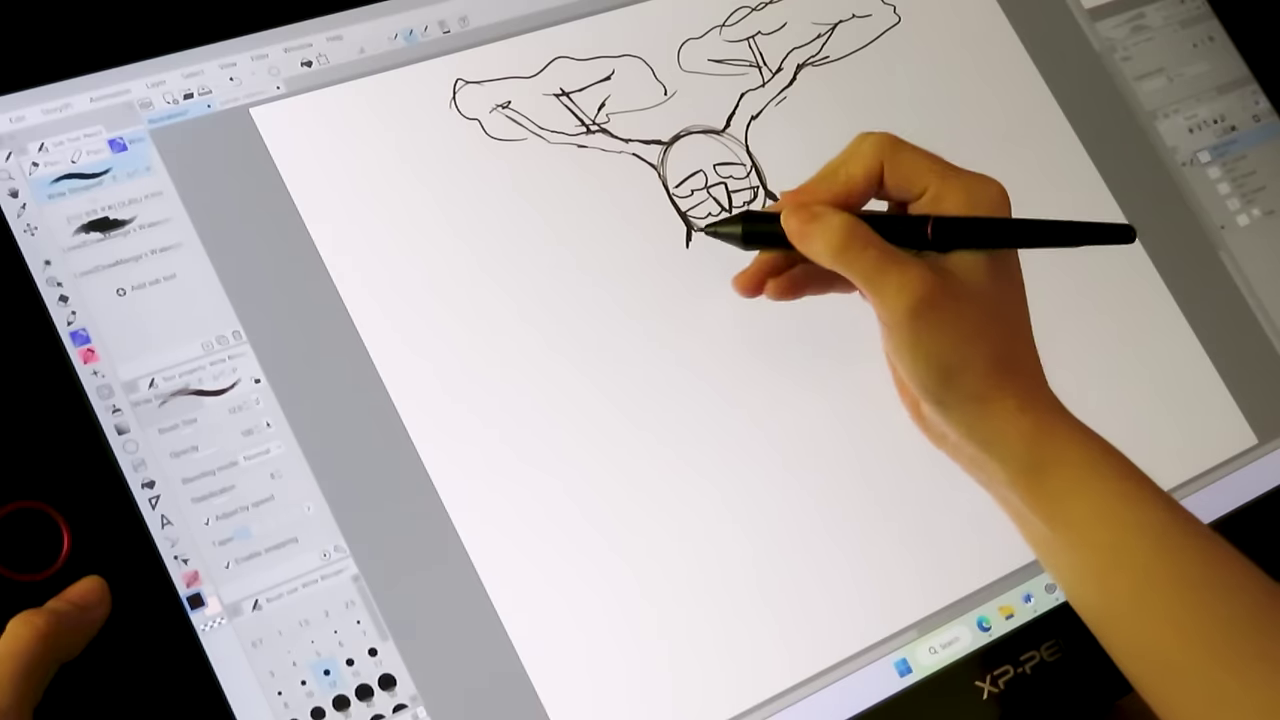
Step: Sketch the tall figure's long trunk-like body below the head, with two straight legs and hanging arms
drag(694, 240, 727, 418)
drag(765, 195, 908, 343)
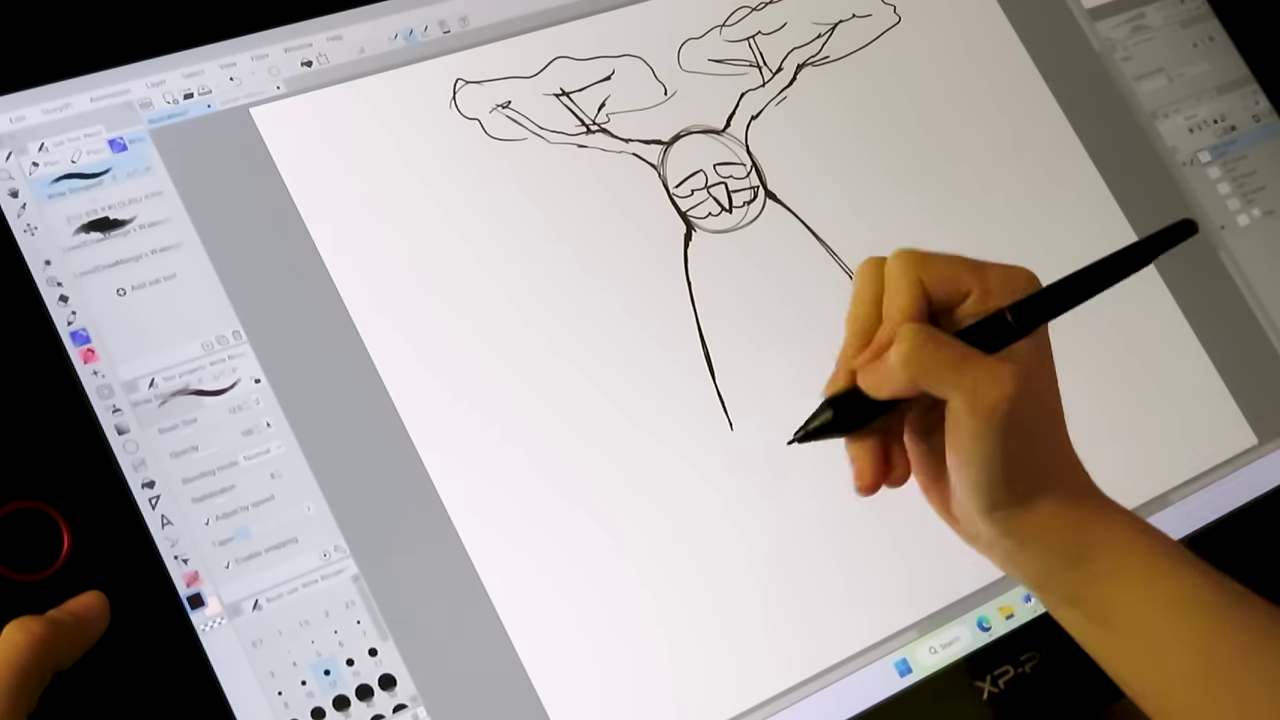
drag(797, 448, 858, 575)
drag(858, 575, 985, 515)
drag(790, 235, 968, 520)
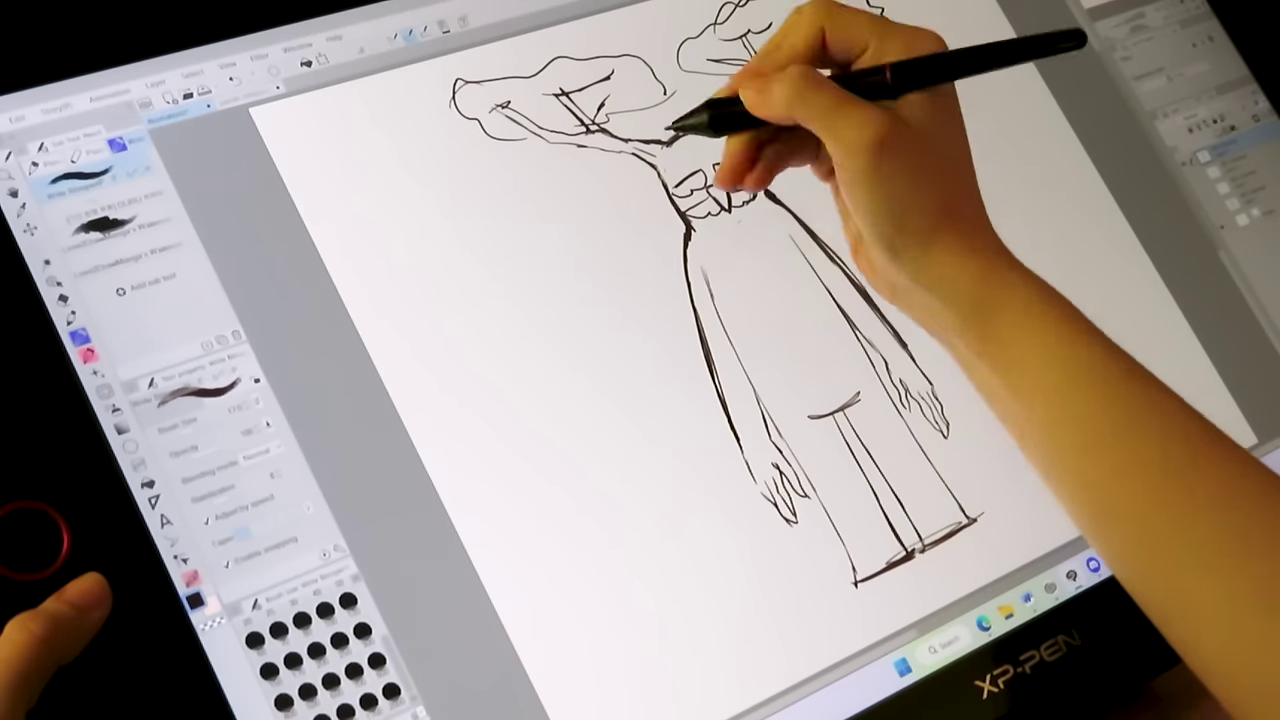
Step: Reinforce the tall figure's head where the branch joins it and add bark lines down the body and legs
drag(670, 132, 725, 130)
drag(705, 222, 773, 357)
drag(797, 373, 857, 550)
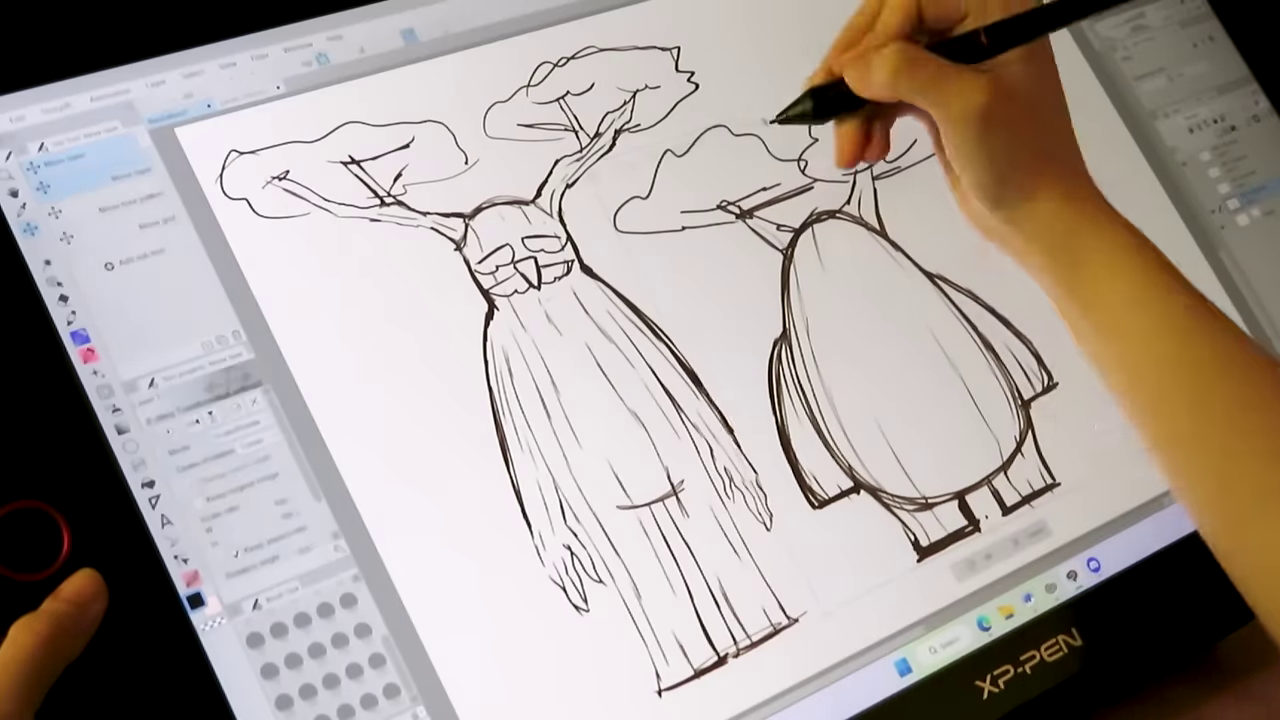
Step: Rework the egg-shaped creature's arm into a rounded hand and draw closed eyes, a round nose and a small mouth
mouse_move(820, 330)
mouse_down()
mouse_move(862, 494)
mouse_move(837, 497)
mouse_up()
click(195, 601)
click(212, 625)
click(195, 601)
drag(812, 315, 883, 287)
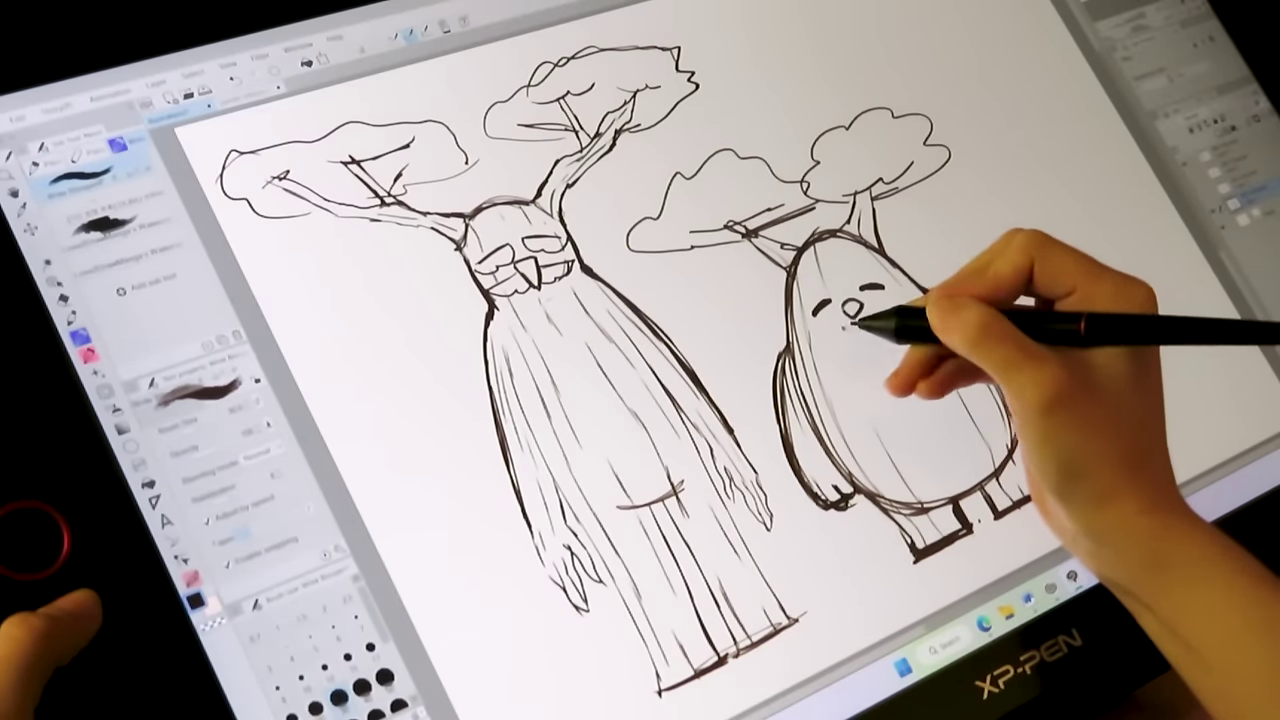
drag(837, 325, 847, 328)
drag(863, 319, 873, 311)
Step: Use Liquify with a large brush to slightly adjust the proportions of the sketched figures
key(m)
click(105, 391)
drag(383, 620, 408, 695)
click(377, 660)
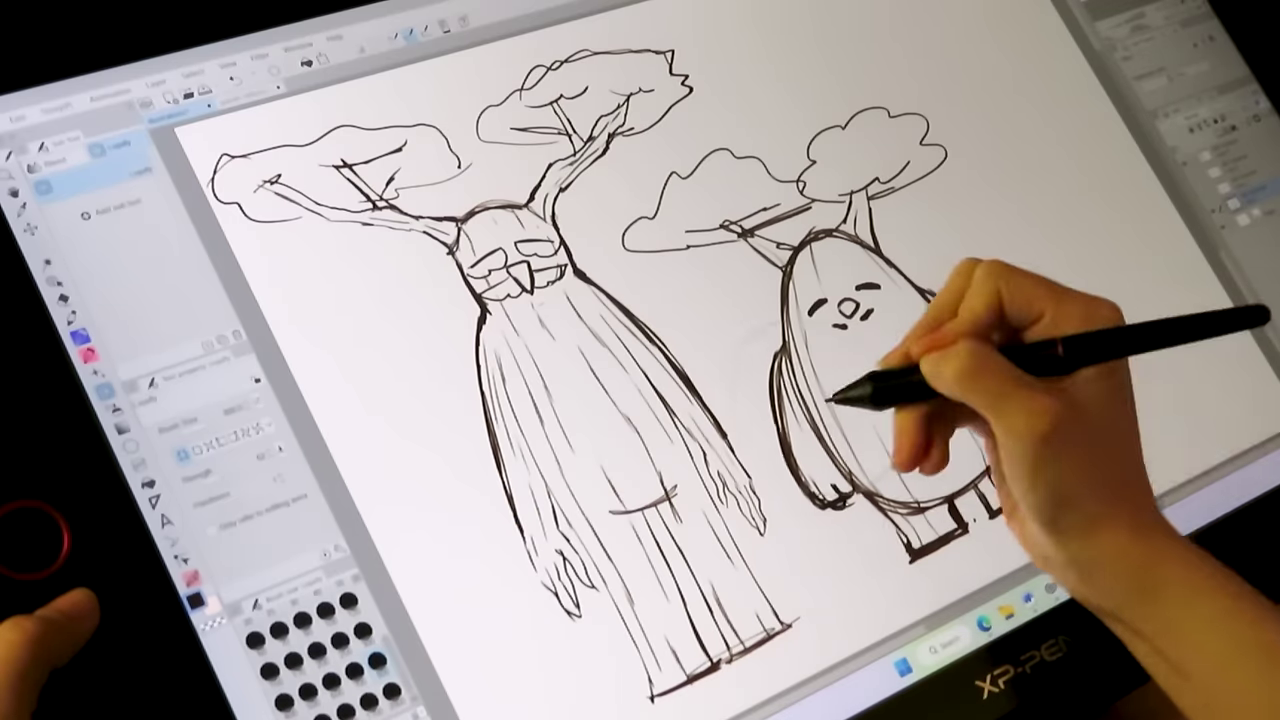
click(1212, 200)
click(1212, 200)
key(p)
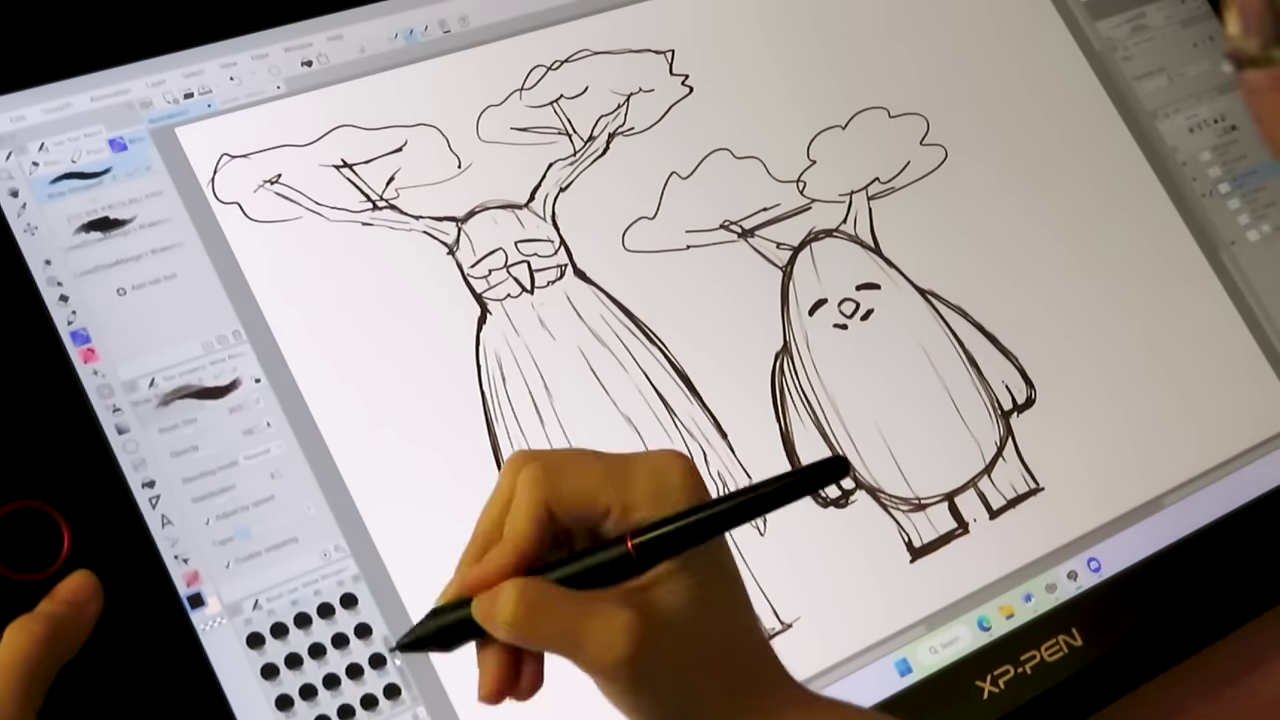
Step: Choose a smaller brush and sketch a small egg-shaped body on a ground line beside the larger creature
drag(404, 690, 383, 620)
click(267, 664)
drag(900, 400, 682, 487)
drag(614, 246, 857, 157)
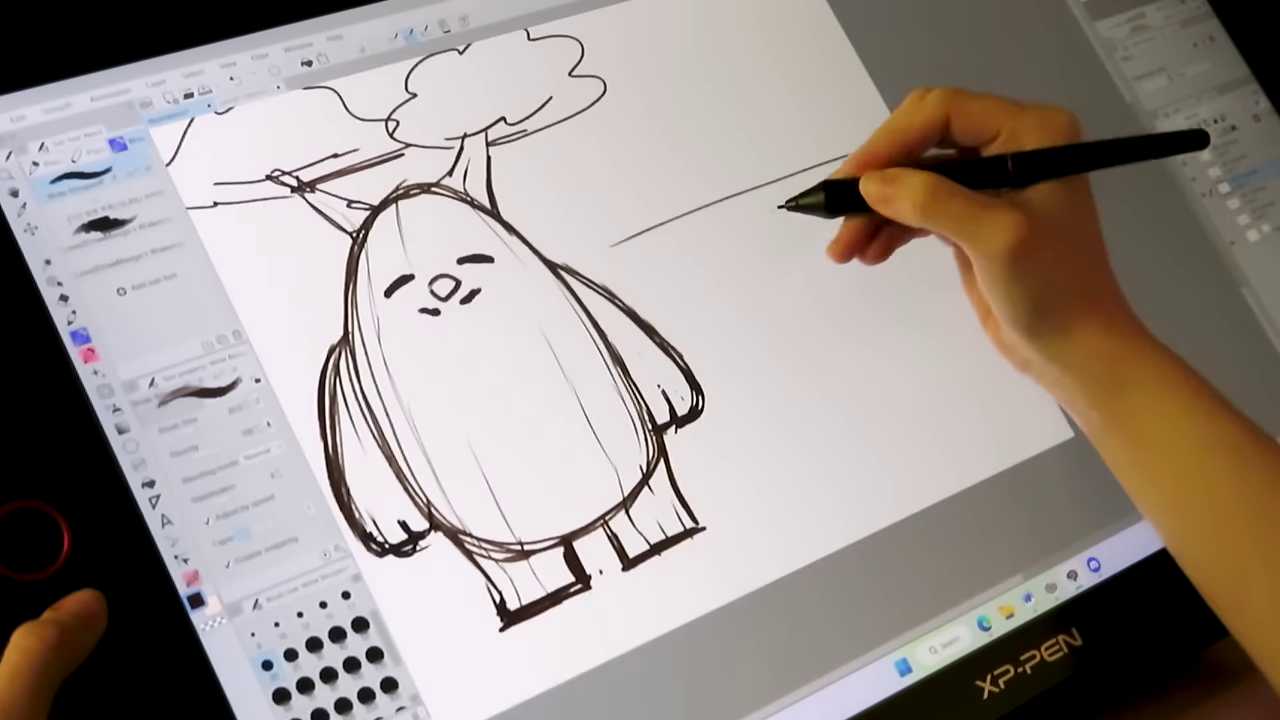
key(ctrl+z)
drag(789, 229, 780, 329)
drag(845, 469, 971, 407)
drag(792, 220, 906, 344)
drag(780, 310, 838, 393)
drag(826, 391, 907, 347)
Step: Sketch two short stubby legs beneath the small egg-shaped body
click(130, 436)
drag(855, 165, 865, 188)
click(80, 337)
drag(824, 383, 843, 410)
drag(843, 410, 870, 402)
drag(887, 379, 894, 397)
mouse_move(894, 397)
mouse_down()
mouse_move(928, 381)
mouse_move(848, 410)
mouse_up()
Step: Transform the small creature's sketch by moving it down onto the ground line
key(ctrl+t)
drag(908, 350, 925, 389)
click(806, 526)
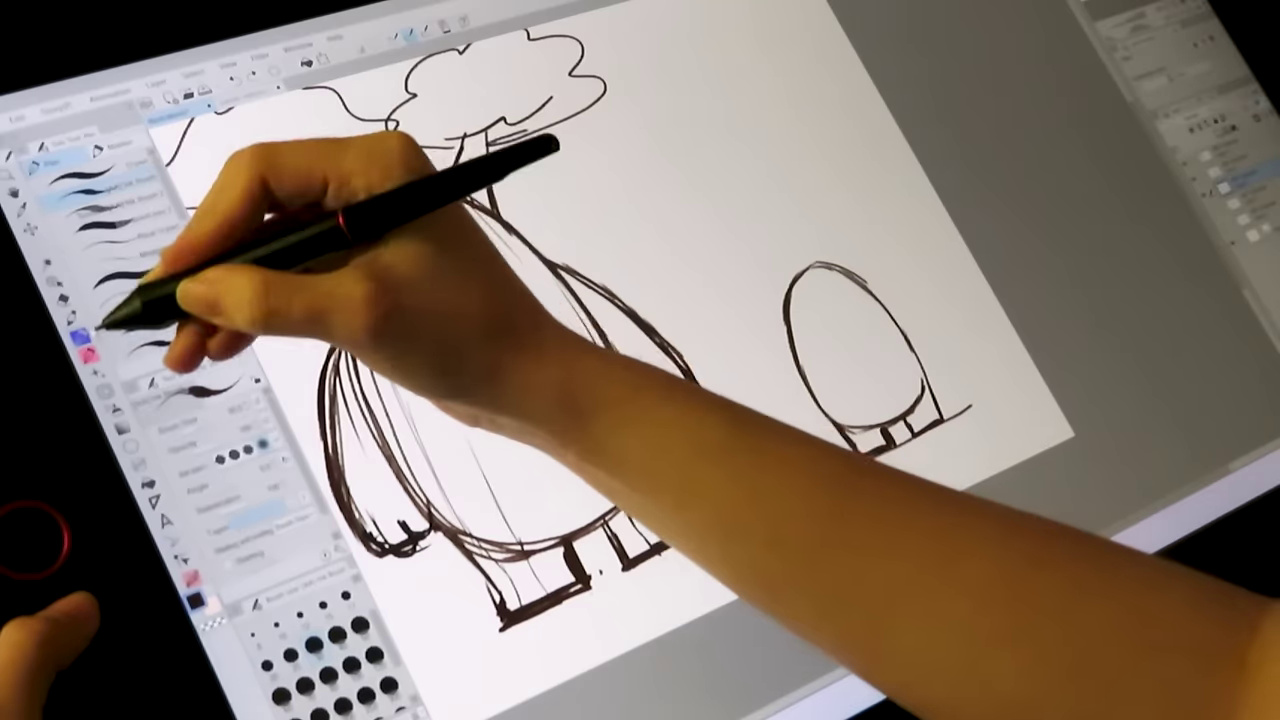
Step: Give the small creature dot eyes, a smile, side arms and two short stubs on its head
click(80, 337)
key(ctrl+z)
drag(826, 318, 843, 314)
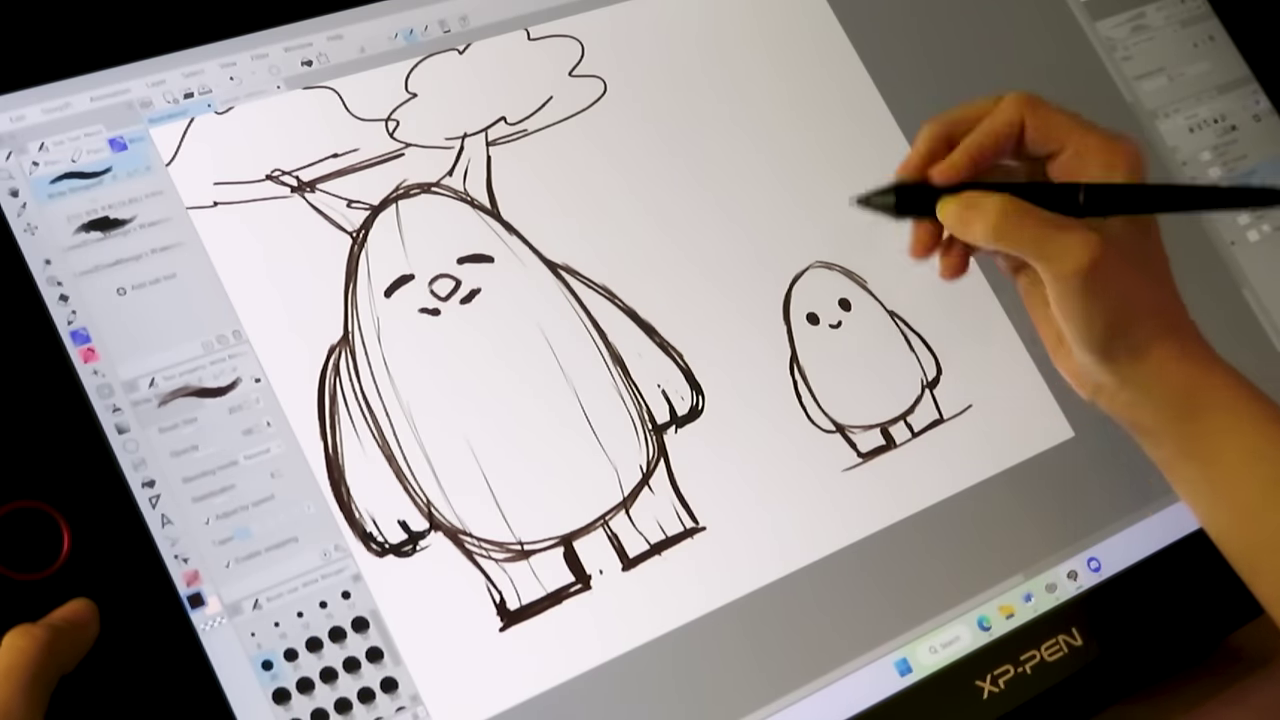
mouse_move(786, 292)
mouse_down()
mouse_move(749, 265)
mouse_move(789, 281)
mouse_move(845, 240)
mouse_move(858, 276)
mouse_up()
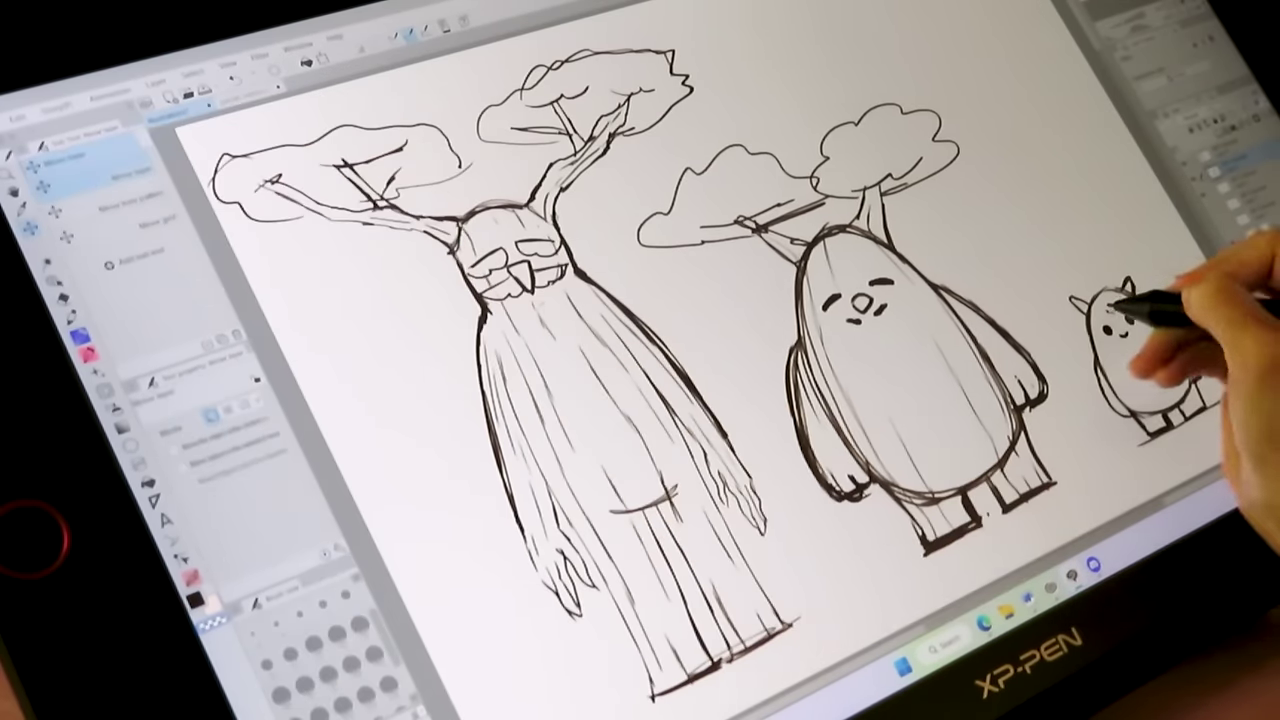
Step: Add leafy twigs to both stubs on the small creature's head and light bark lines on its body
click(81, 336)
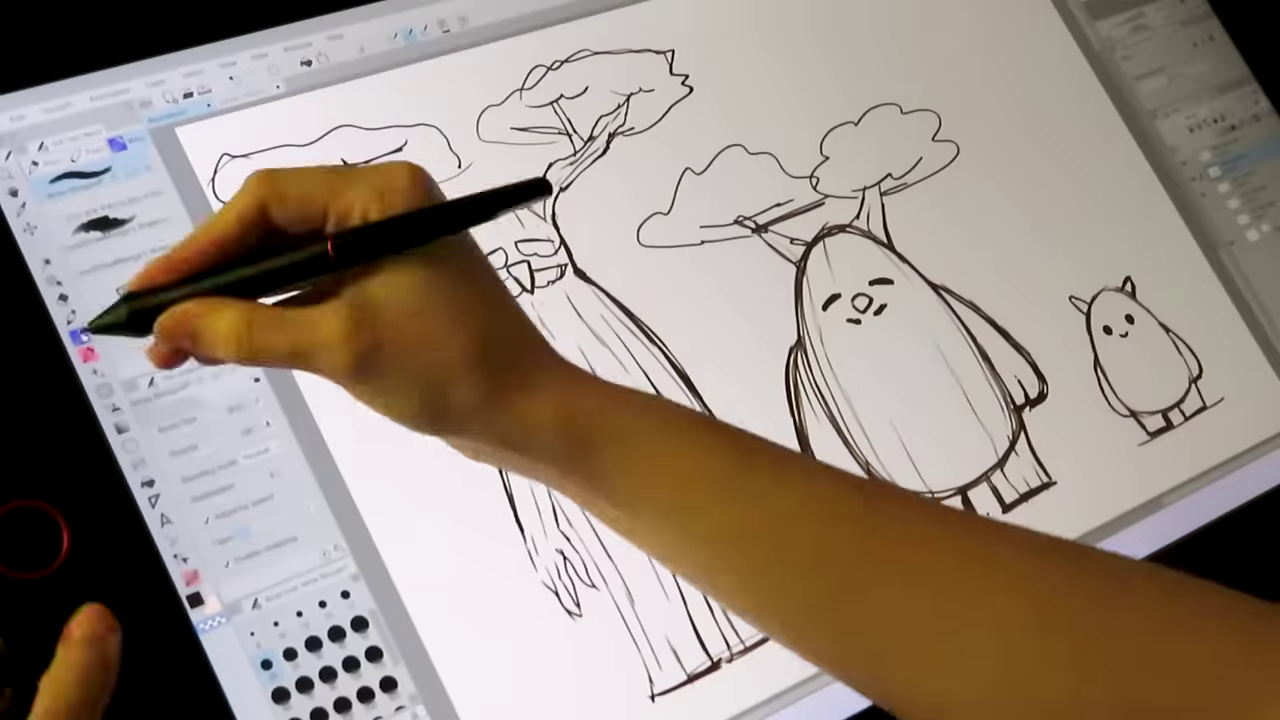
mouse_move(1065, 270)
mouse_down()
mouse_move(1078, 295)
mouse_move(1050, 299)
mouse_up()
click(323, 603)
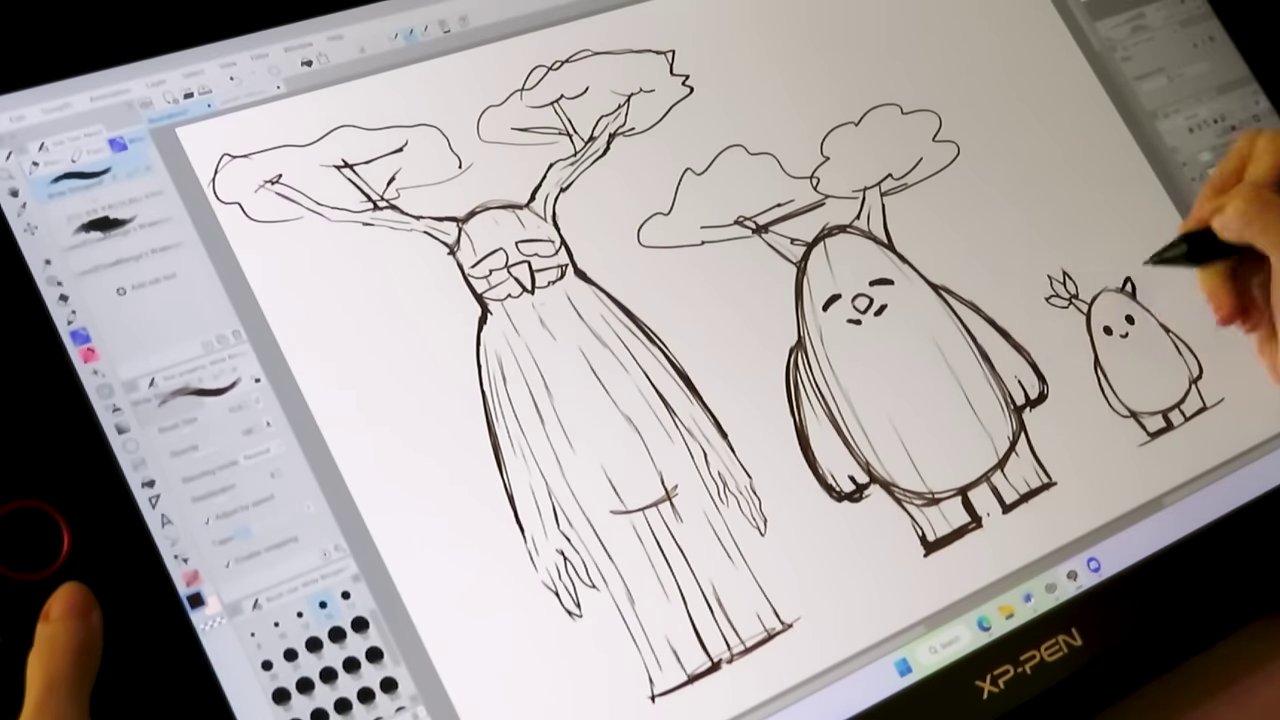
drag(1132, 286, 1127, 247)
drag(1180, 345, 1194, 378)
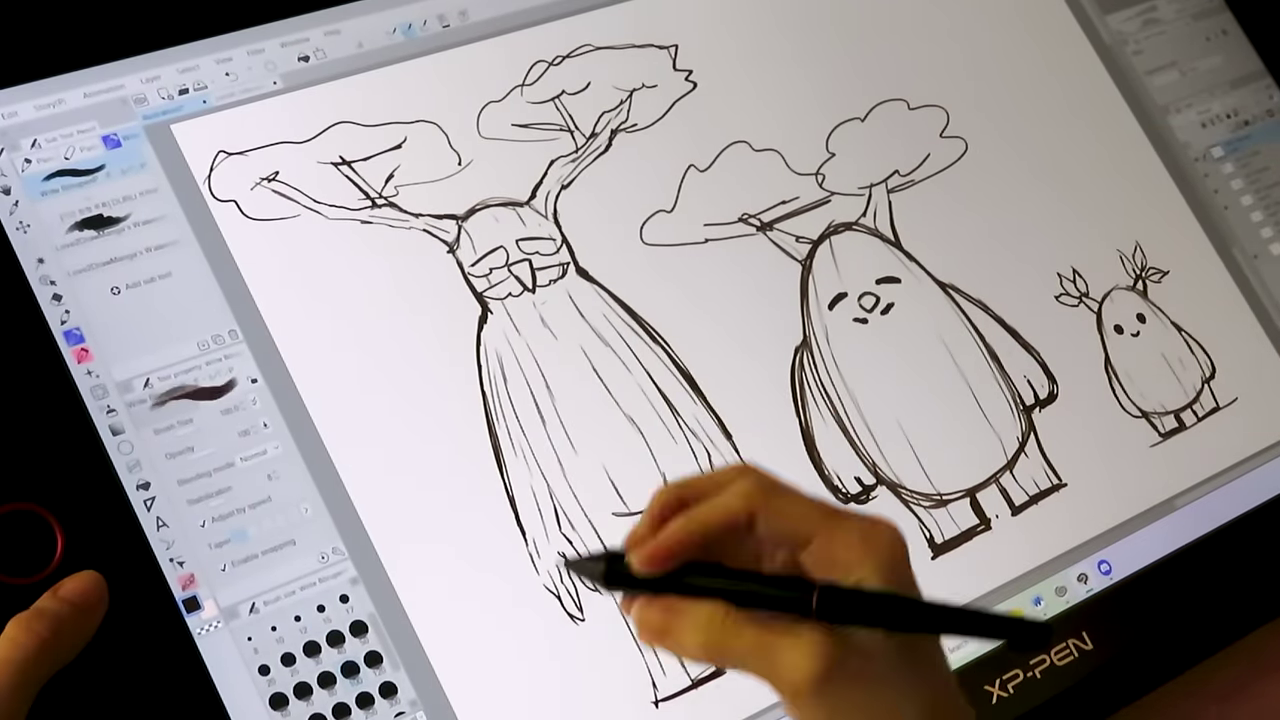
Step: Draw swirling spiral patterns on the bellies of all three figures with a thin brush
drag(571, 563, 942, 438)
click(345, 602)
mouse_move(612, 513)
mouse_down()
mouse_move(686, 437)
mouse_move(668, 490)
mouse_up()
drag(625, 372, 655, 482)
mouse_move(600, 393)
mouse_down()
mouse_move(700, 457)
mouse_move(886, 329)
mouse_move(1048, 345)
mouse_up()
drag(900, 338, 975, 440)
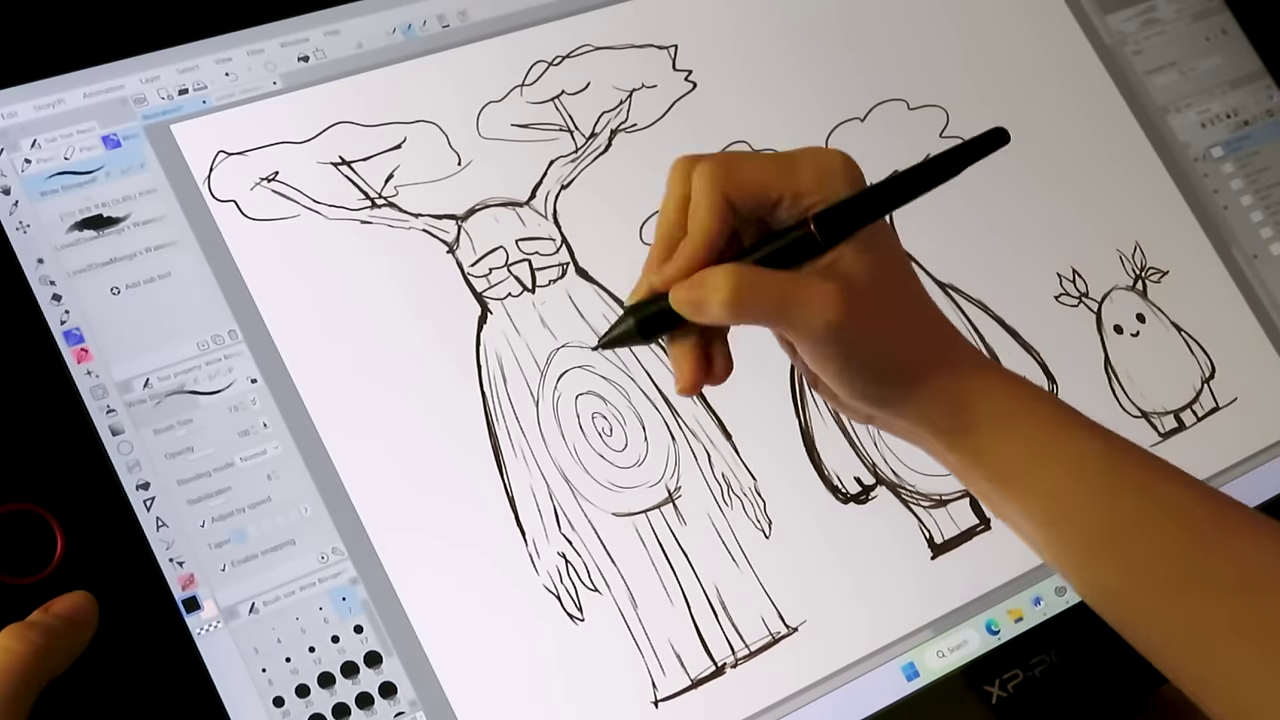
drag(600, 340, 680, 470)
drag(1160, 382, 1187, 375)
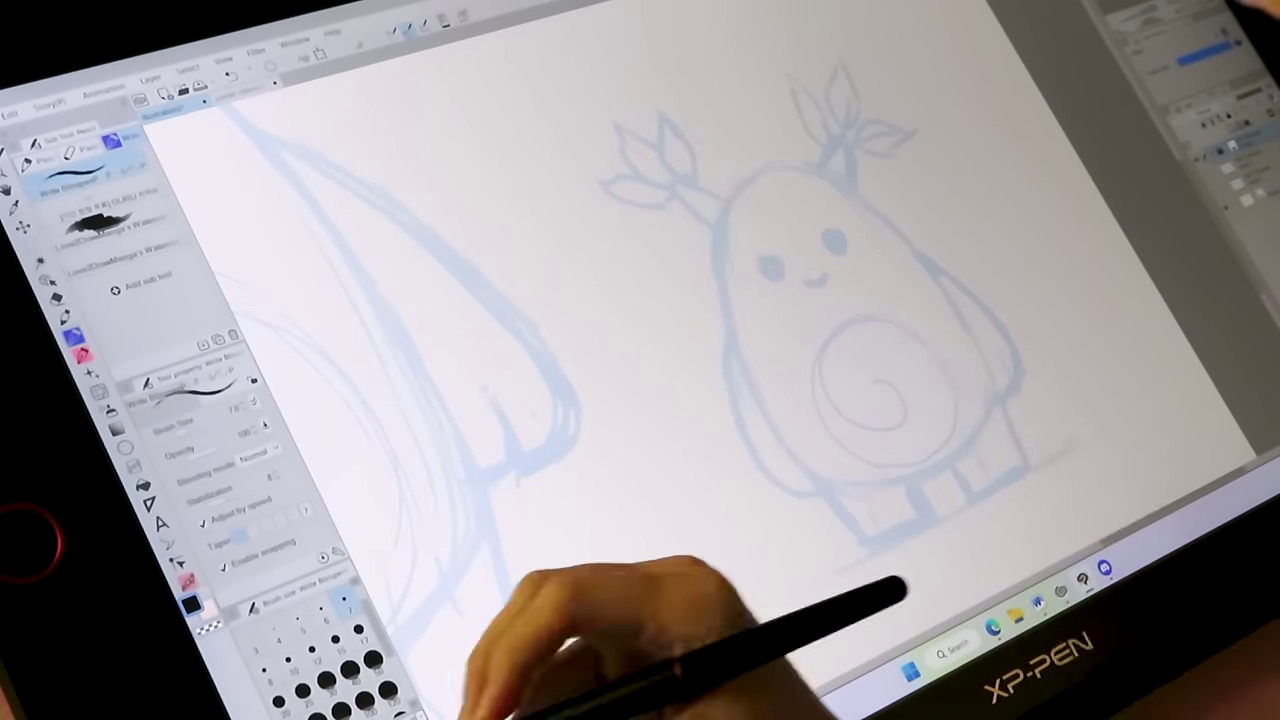
Step: Ink the small creature's body, arms, legs and belly spiral over the light blue sketch
mouse_move(727, 195)
mouse_down()
mouse_move(846, 157)
mouse_move(909, 183)
mouse_move(966, 480)
mouse_move(920, 457)
mouse_move(737, 134)
mouse_move(770, 410)
mouse_up()
drag(775, 472, 815, 486)
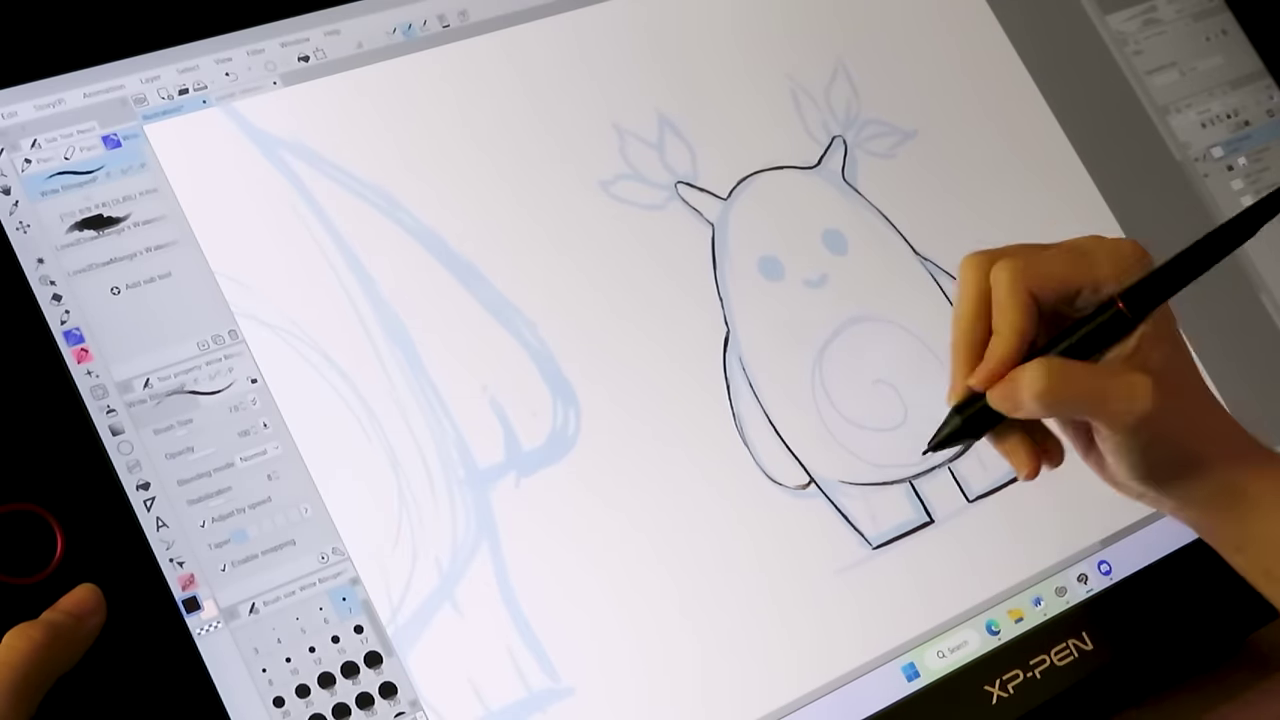
drag(925, 450, 888, 315)
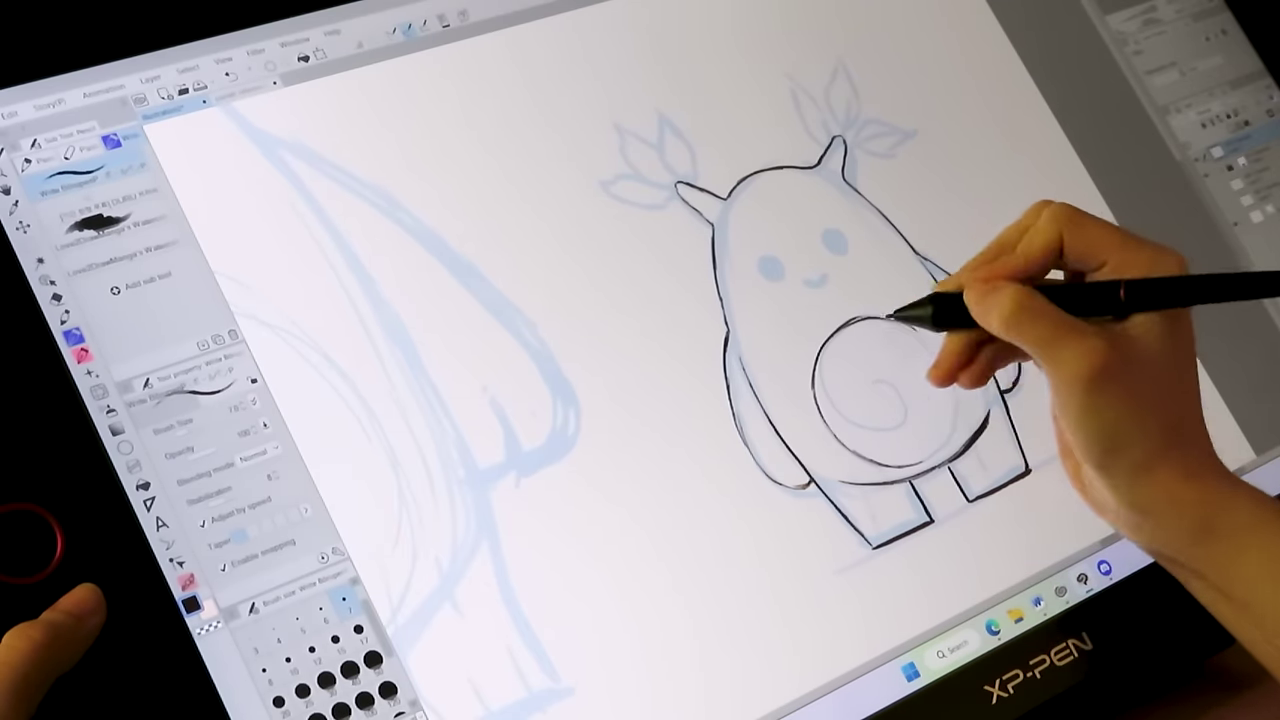
Step: Ink the small creature's two oval eyes with shading and its smile
drag(783, 266, 778, 284)
drag(838, 228, 849, 240)
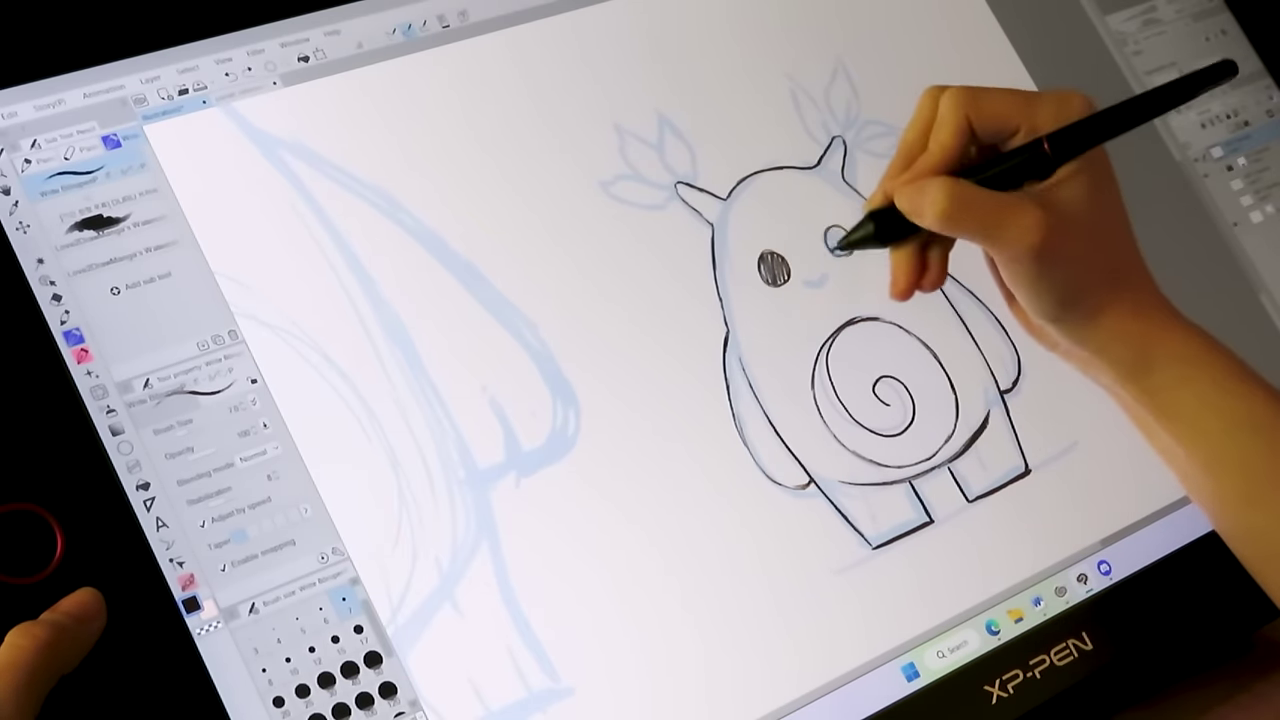
drag(808, 279, 829, 272)
drag(832, 234, 855, 250)
Step: Ink the leafy twigs growing from both stubs on the small creature's head
click(32, 244)
click(73, 337)
mouse_move(688, 181)
mouse_down()
mouse_move(658, 112)
mouse_move(664, 178)
mouse_move(682, 207)
mouse_up()
drag(662, 140, 688, 180)
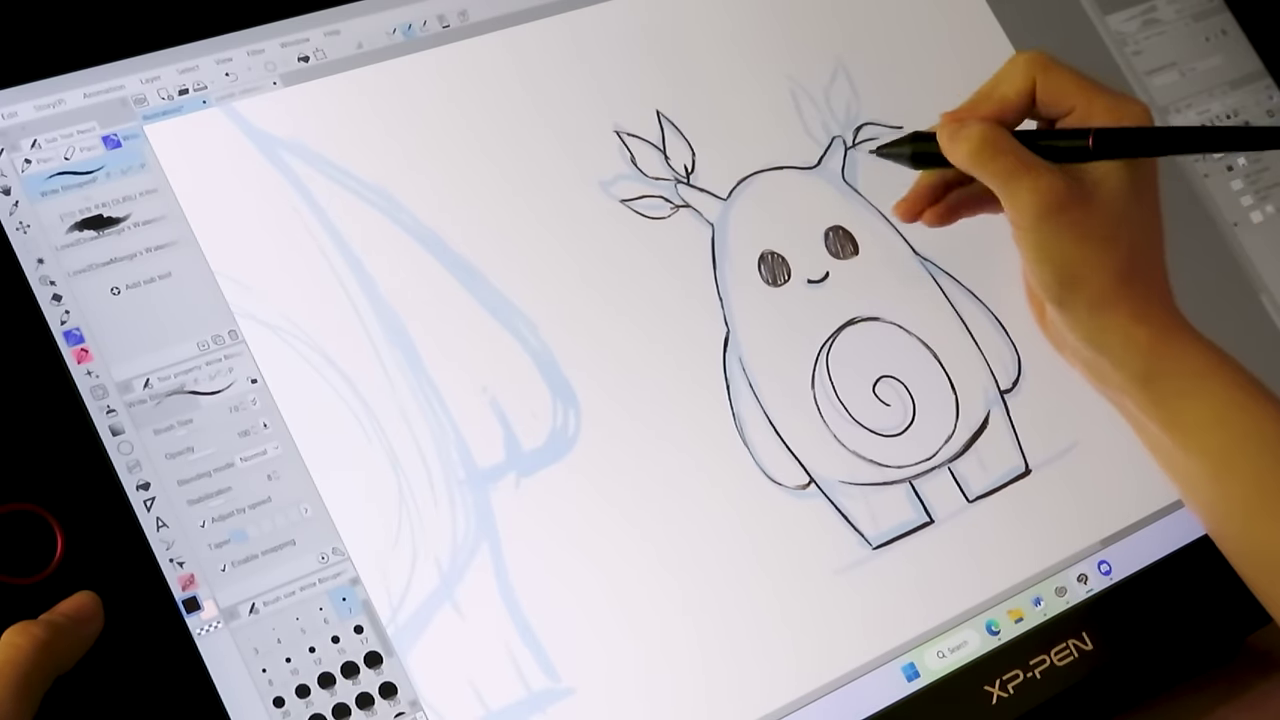
drag(852, 150, 903, 127)
drag(836, 67, 846, 134)
drag(785, 67, 826, 137)
Step: Darken the small creature's eyes and add bark lines to its leg, side and arm
drag(766, 256, 780, 280)
drag(832, 232, 850, 254)
drag(850, 487, 882, 537)
drag(873, 250, 962, 382)
drag(800, 402, 822, 446)
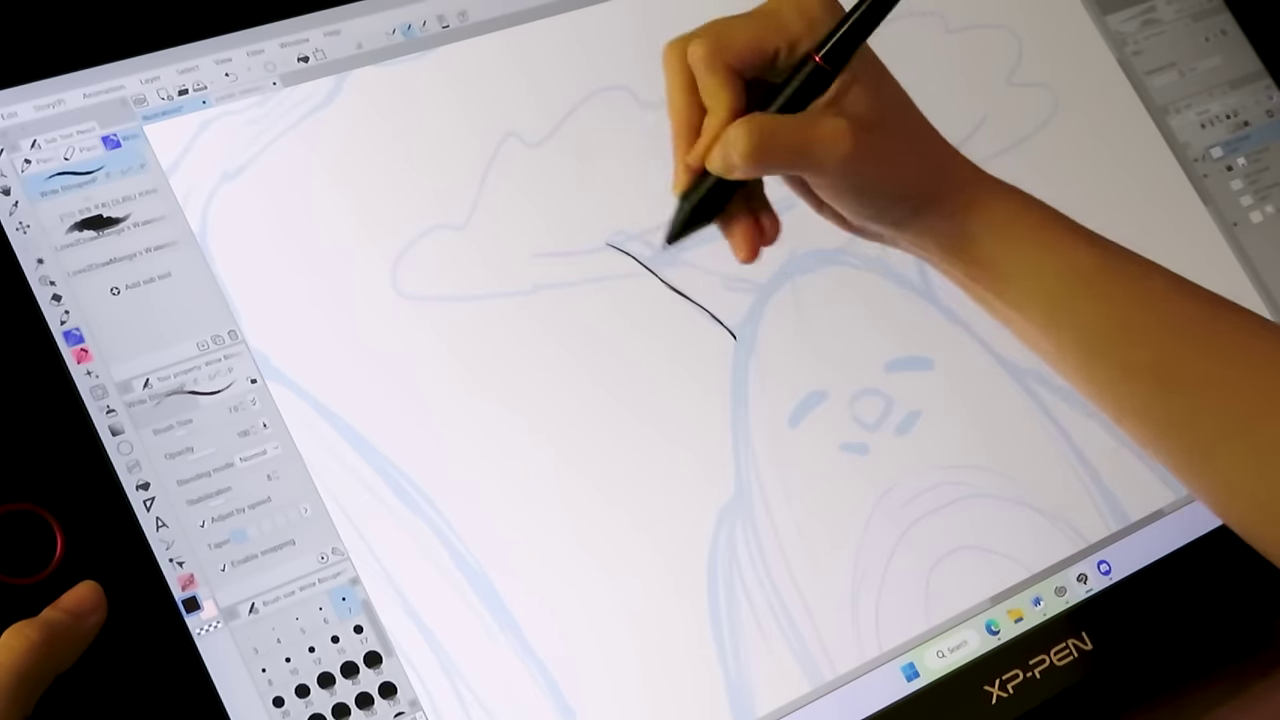
Step: Ink the branches rising from both sides of the middle creature's head
mouse_move(643, 237)
mouse_down()
mouse_move(855, 243)
mouse_move(874, 174)
mouse_up()
drag(904, 184, 931, 298)
mouse_move(528, 248)
mouse_down()
mouse_move(643, 231)
mouse_move(685, 208)
mouse_up()
drag(578, 262, 650, 268)
Step: Ink the jagged foliage outlines around the middle creature's branches
drag(463, 243, 477, 264)
drag(477, 272, 580, 264)
drag(464, 240, 447, 216)
mouse_move(472, 211)
mouse_down()
mouse_move(502, 145)
mouse_move(537, 180)
mouse_move(657, 137)
mouse_move(777, 129)
mouse_move(792, 176)
mouse_move(943, 148)
mouse_up()
drag(838, 50, 848, 46)
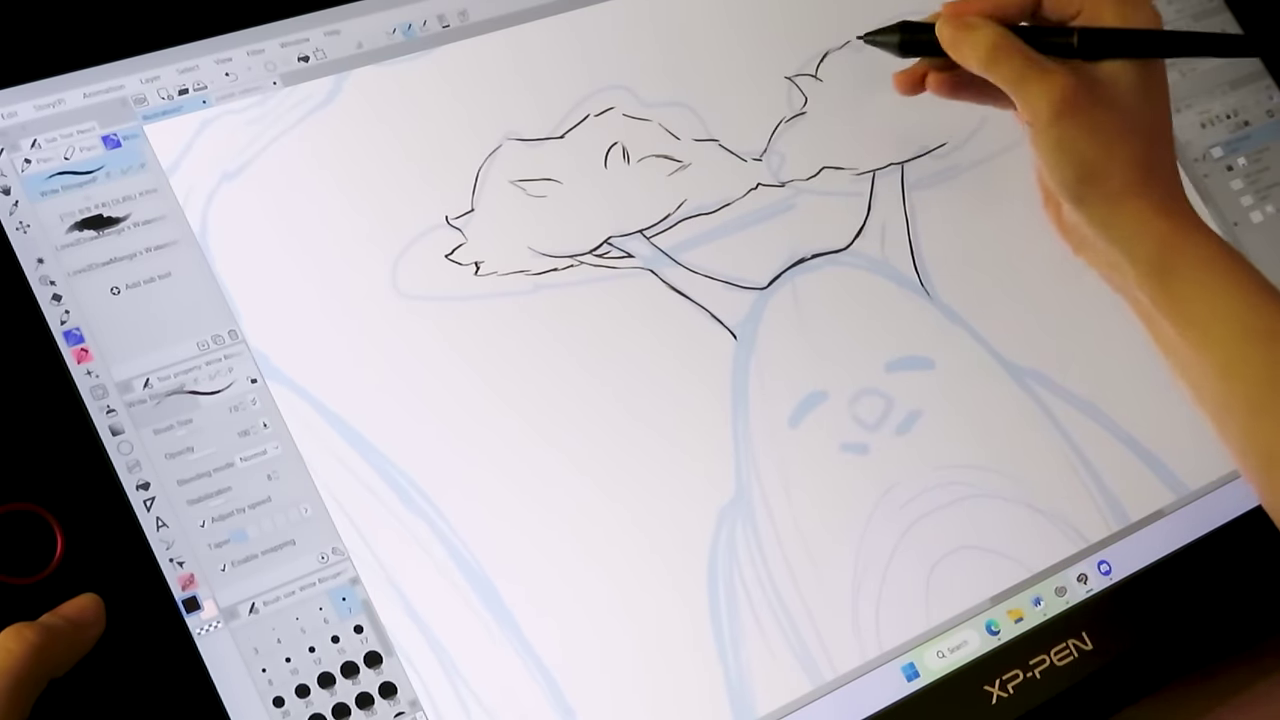
Step: Enlarge the brush and ink the middle creature's face, body, arms, legs and belly spiral
key(bracketright)
key(bracketright)
drag(812, 307, 845, 293)
mouse_move(903, 250)
mouse_down()
mouse_move(826, 115)
mouse_move(882, 143)
mouse_up()
mouse_move(882, 143)
mouse_down()
mouse_move(1067, 277)
mouse_move(1054, 350)
mouse_up()
mouse_move(905, 172)
mouse_down()
mouse_move(966, 232)
mouse_move(1043, 383)
mouse_up()
drag(1043, 383, 1096, 492)
mouse_move(975, 488)
mouse_down()
mouse_move(1010, 547)
mouse_move(651, 94)
mouse_move(1094, 500)
mouse_move(1057, 337)
mouse_move(722, 468)
mouse_move(771, 471)
mouse_move(929, 591)
mouse_move(971, 486)
mouse_move(880, 505)
mouse_move(985, 315)
mouse_up()
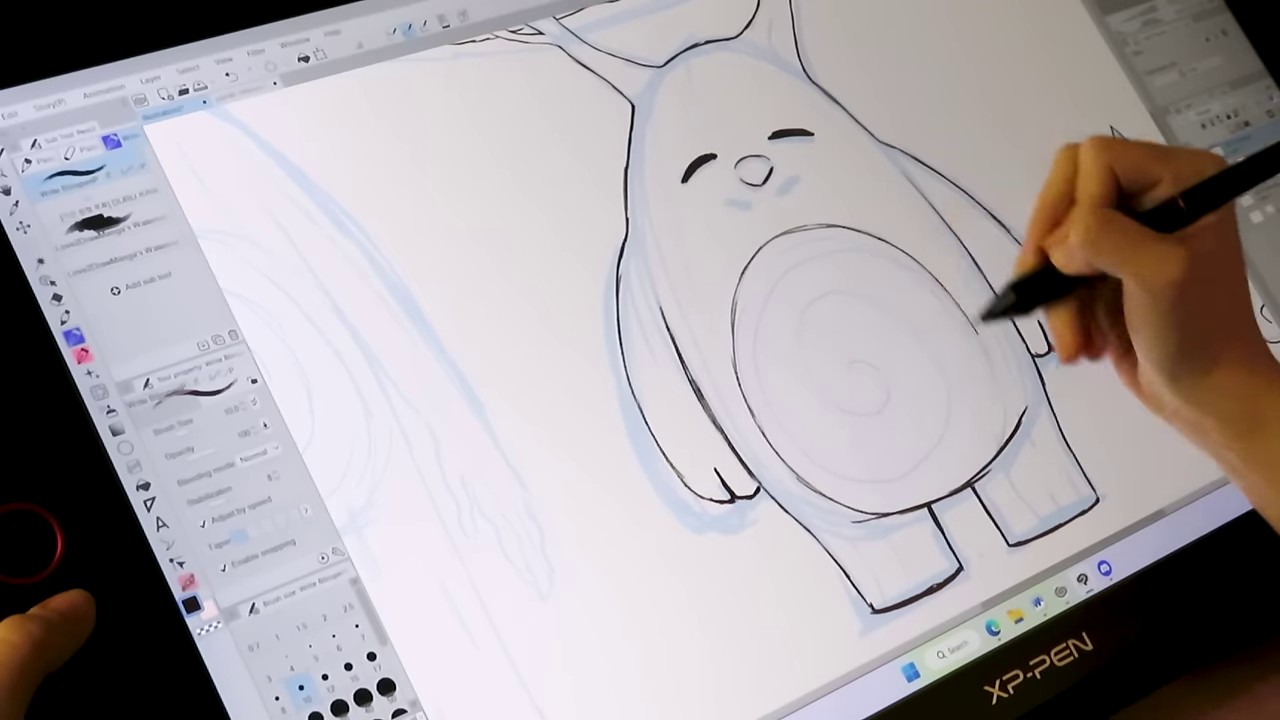
mouse_move(790, 365)
mouse_down()
mouse_move(1128, 286)
mouse_move(811, 134)
mouse_up()
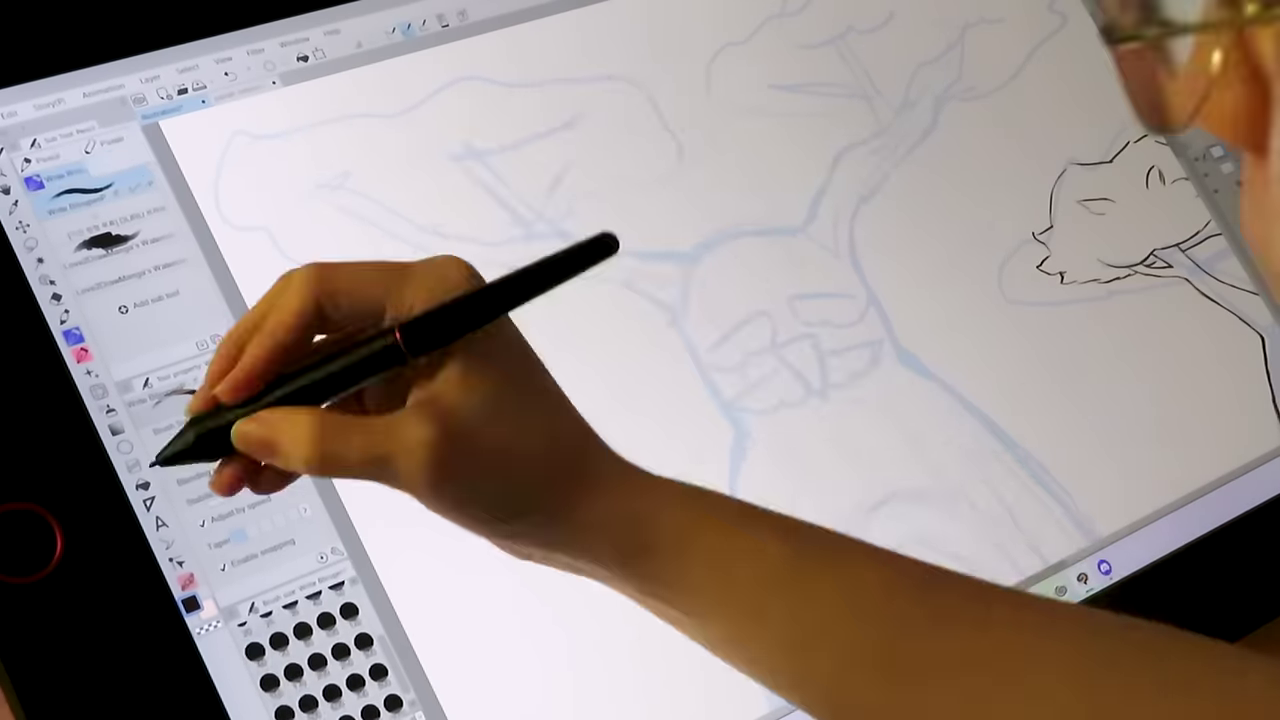
Step: Ink the tall figure's face with its closed eyes, pointed beak-like nose and moustache shapes
drag(713, 345, 760, 314)
drag(790, 300, 852, 292)
drag(762, 316, 706, 368)
drag(790, 302, 876, 296)
drag(786, 369, 741, 400)
drag(823, 353, 878, 343)
drag(741, 401, 811, 402)
drag(878, 345, 832, 389)
Step: Ink the top of the tall figure's head and both sides of its neck
drag(684, 261, 795, 221)
drag(664, 312, 731, 475)
drag(860, 202, 943, 381)
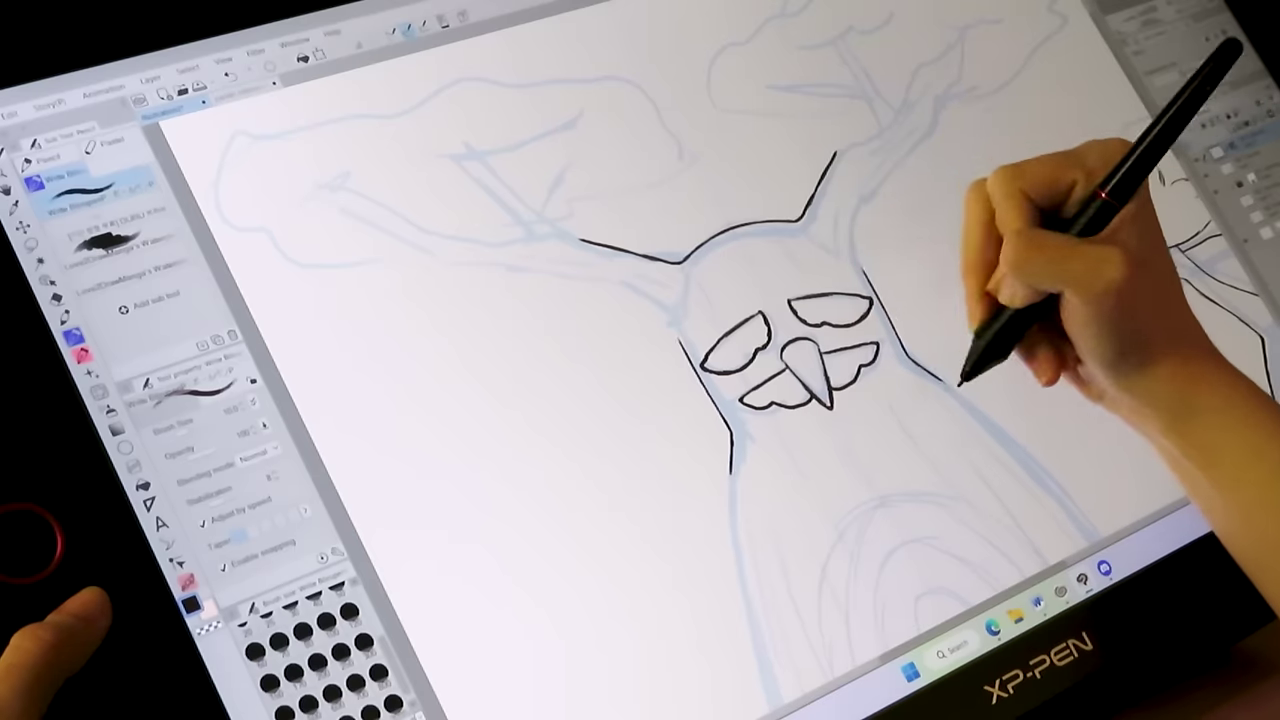
Step: Ink the start of the tall figure's left branch and its forked right branch, undoing one stray stroke
drag(664, 312, 610, 292)
drag(370, 254, 410, 266)
mouse_move(836, 152)
mouse_down()
mouse_move(868, 88)
mouse_move(843, 40)
mouse_up()
drag(852, 37, 937, 55)
mouse_move(947, 88)
mouse_down()
mouse_move(985, 38)
mouse_move(864, 203)
mouse_up()
key(ctrl+z)
drag(1065, 166, 1145, 137)
drag(800, 48, 883, 26)
Step: Ink the underside of the tall figure's left branch and the twigs splitting out to its tips
drag(410, 266, 610, 292)
mouse_move(382, 245)
mouse_down()
mouse_move(492, 250)
mouse_move(415, 172)
mouse_up()
drag(435, 168, 522, 236)
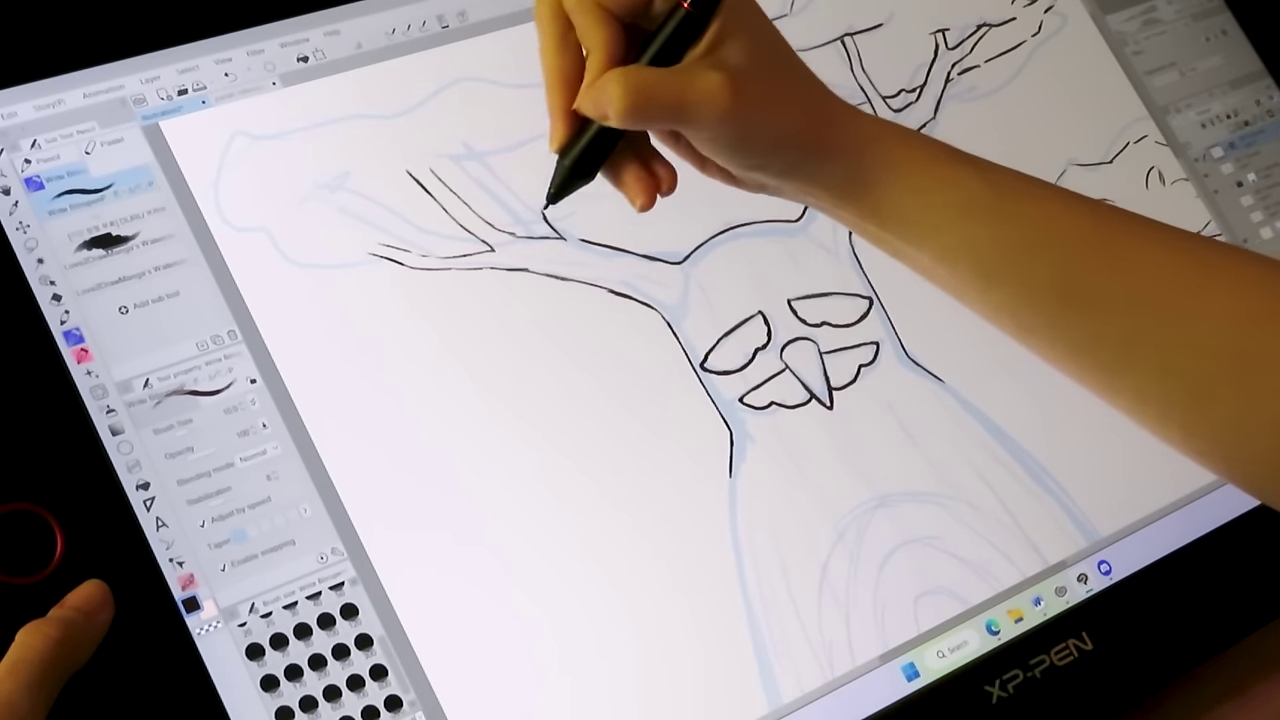
drag(530, 192, 567, 240)
key(ctrl+z)
drag(544, 190, 582, 240)
drag(380, 178, 457, 163)
drag(335, 257, 406, 234)
drag(560, 204, 665, 146)
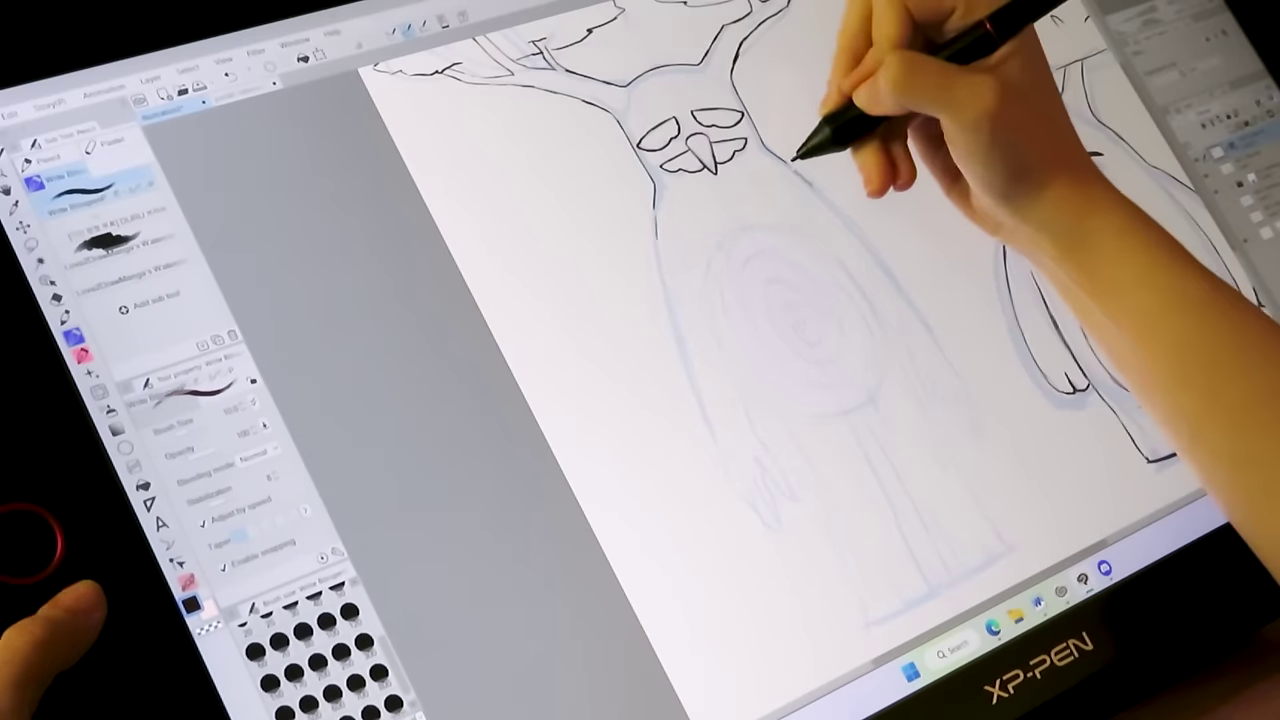
Step: Ink the tall figure's trunk body, its legs with bark lines, and its hanging twig-like hand
mouse_move(680, 238)
mouse_down()
mouse_move(860, 632)
mouse_move(945, 592)
mouse_up()
drag(945, 592, 1025, 560)
drag(863, 426, 942, 590)
drag(872, 440, 946, 588)
mouse_move(748, 388)
mouse_down()
mouse_move(771, 486)
mouse_move(777, 457)
mouse_up()
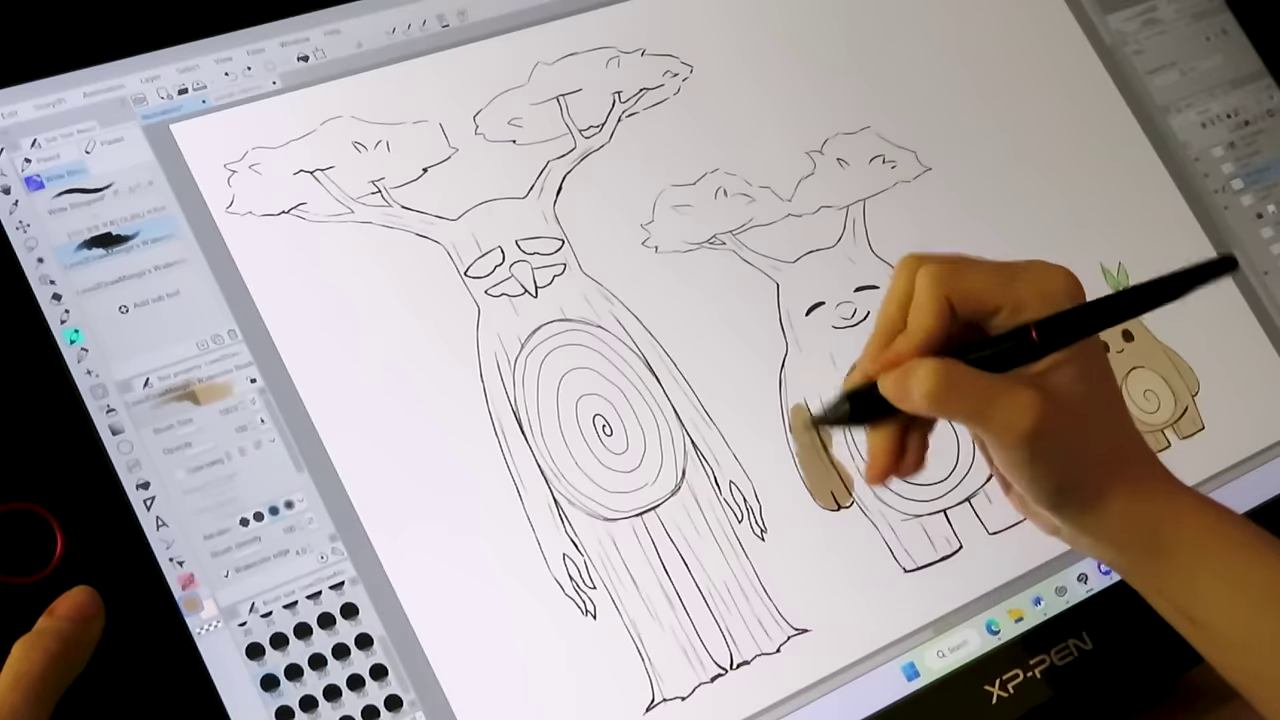
Step: Color the tree creatures with brown trunks and green foliage, using tan for the middle figure and darker grey-brown for the tall one
mouse_move(805, 415)
mouse_down()
mouse_move(955, 540)
mouse_move(1014, 471)
mouse_move(809, 294)
mouse_move(862, 210)
mouse_move(700, 200)
mouse_up()
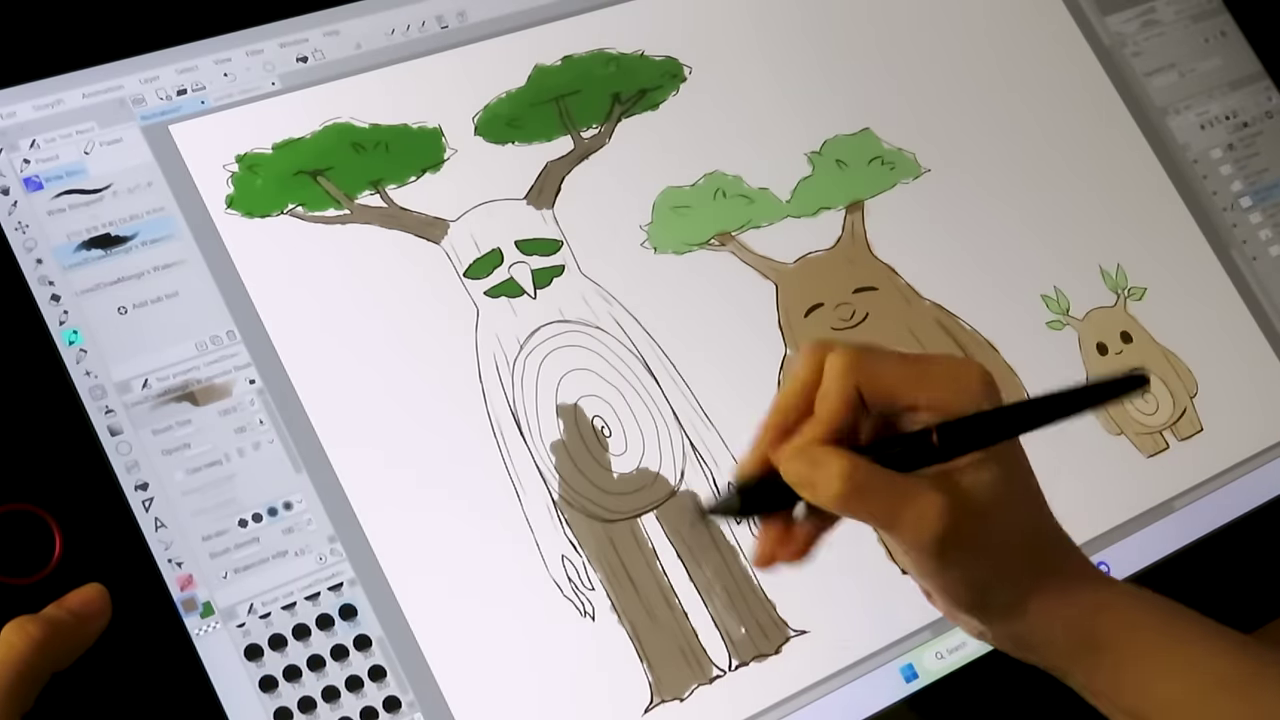
mouse_move(708, 503)
mouse_down()
mouse_move(557, 543)
mouse_move(520, 338)
mouse_move(680, 374)
mouse_move(466, 251)
mouse_move(737, 566)
mouse_move(462, 293)
mouse_up()
key(c)
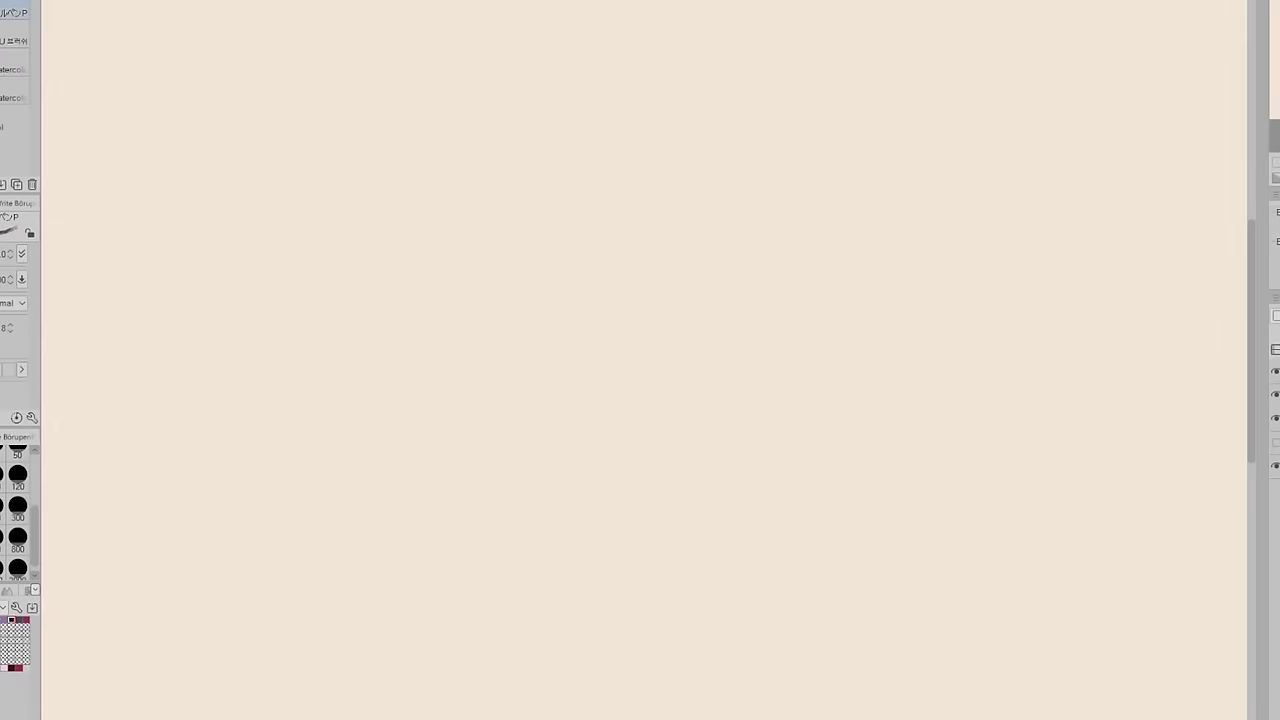
Step: Sketch a round creature head with big dark eyes and two leaf-like ears, adjusting the near eye with Liquify, and move it up and left
drag(610, 230, 692, 245)
key(ctrl+z)
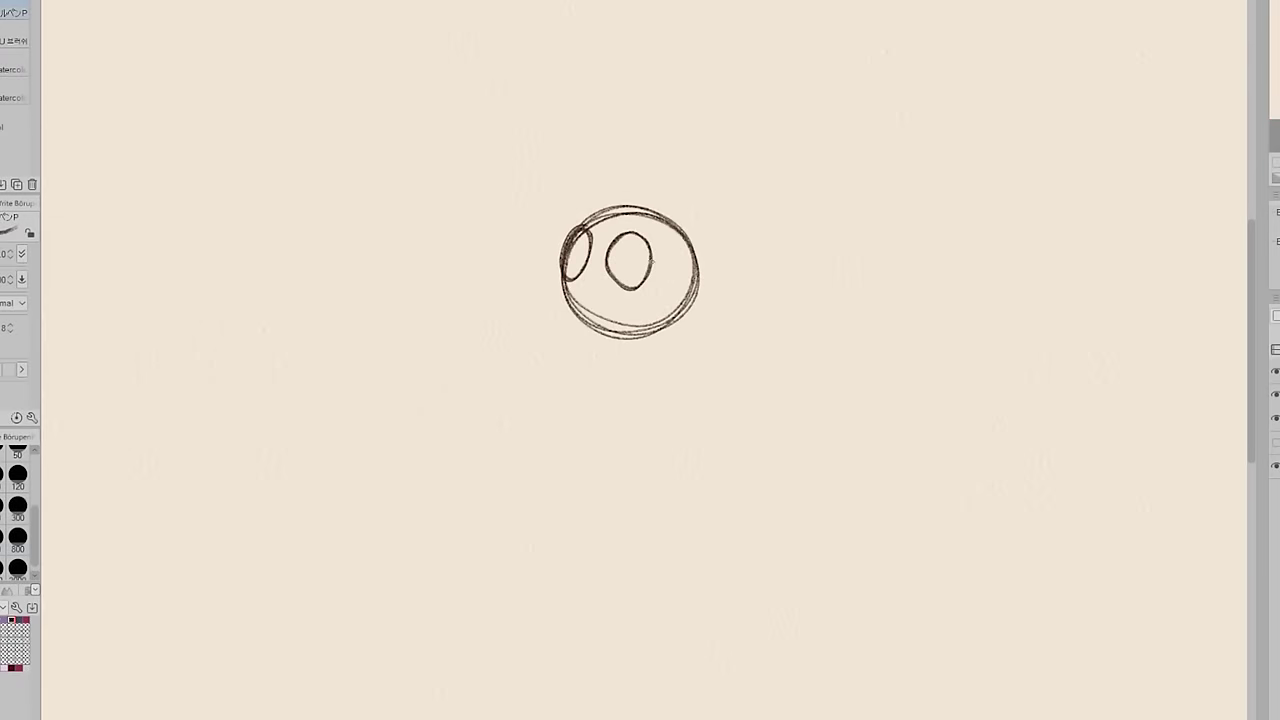
key(j)
drag(625, 272, 626, 251)
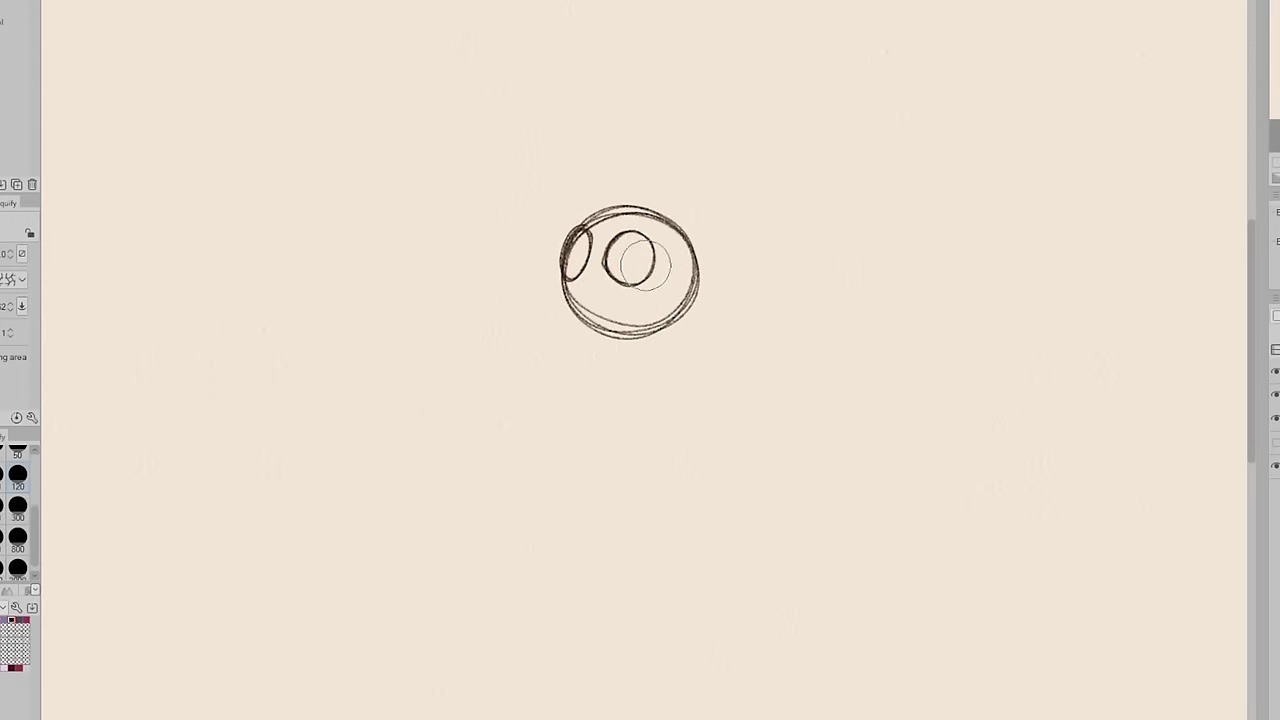
key(p)
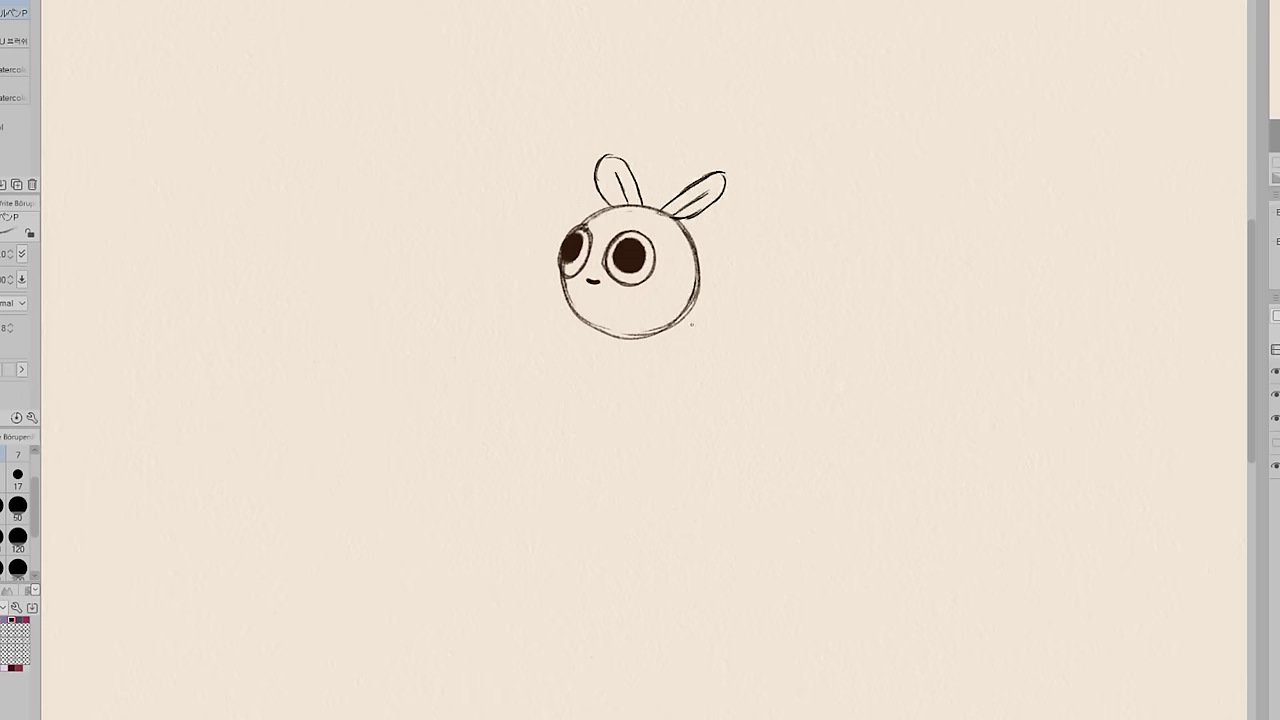
drag(640, 272, 424, 145)
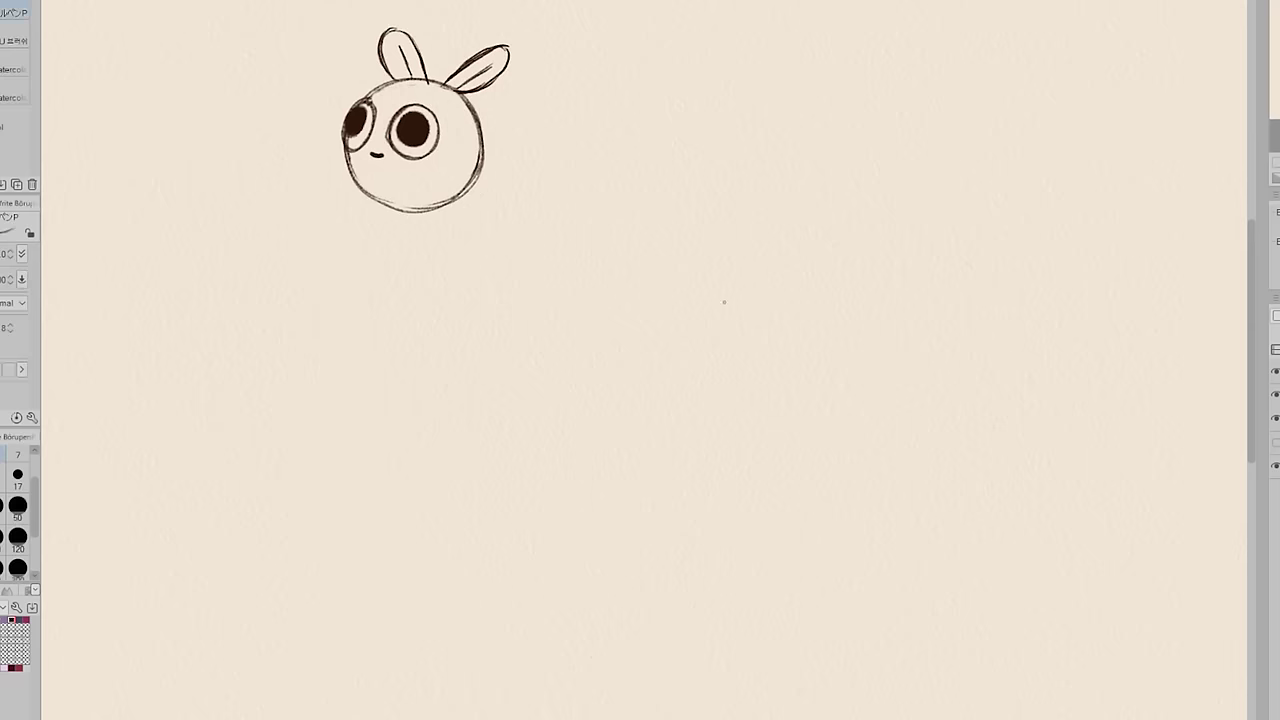
Step: Scale and place the grass reference photo beneath the round head sketch
key(o)
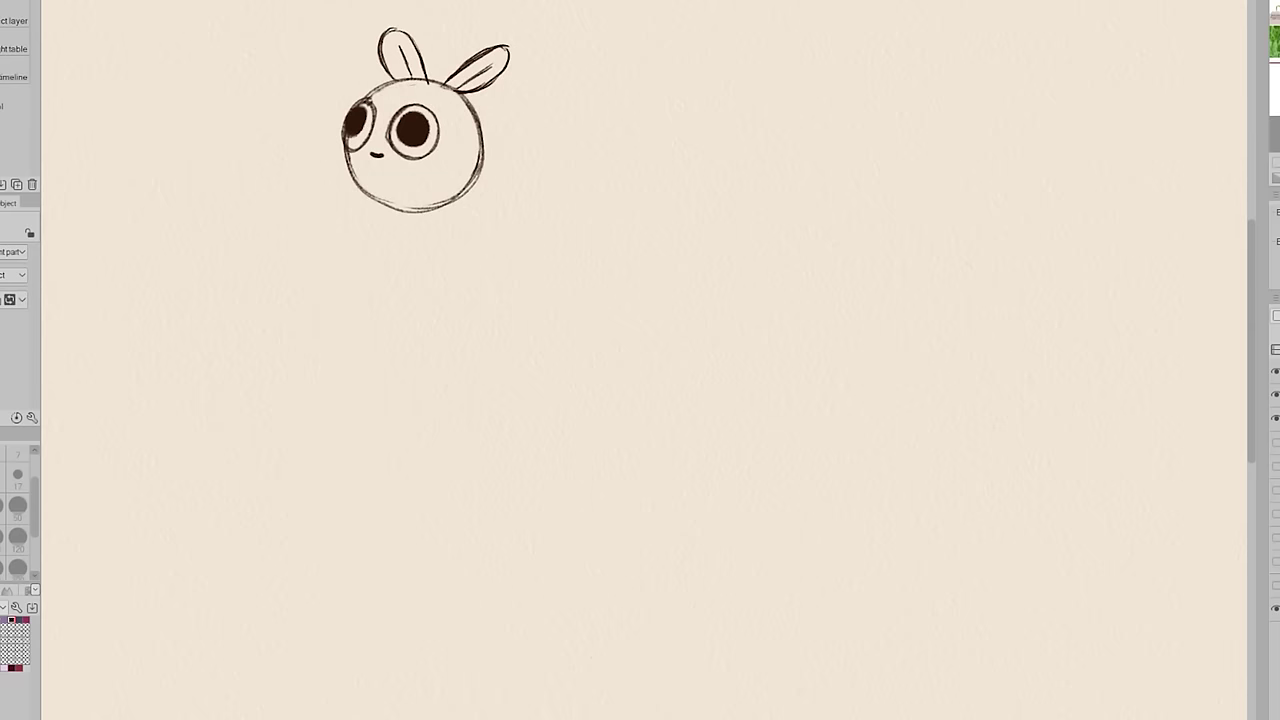
drag(261, 376, 673, 611)
key(ctrl+t)
drag(438, 497, 493, 494)
drag(400, 510, 292, 502)
click(214, 648)
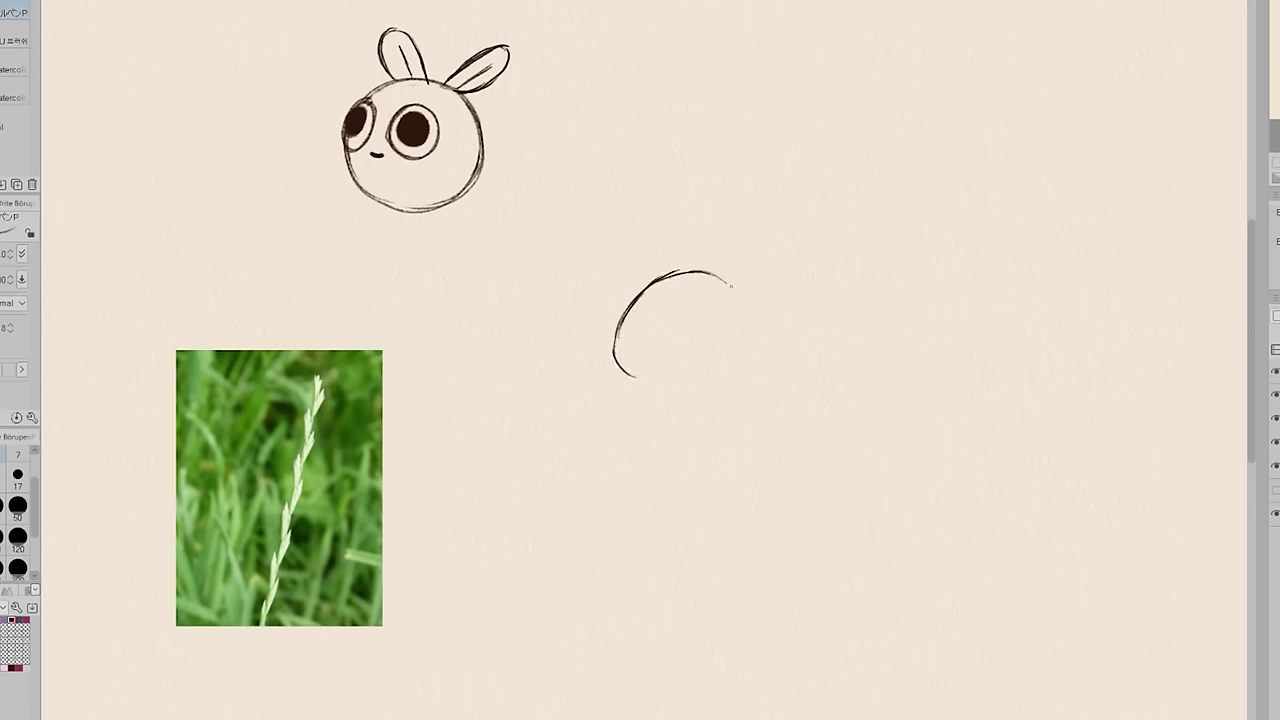
Step: Sketch a jellyfish with a domed bell, three grass-spike tentacles and drifting seeds, and move it closer to the head sketch
drag(639, 375, 720, 369)
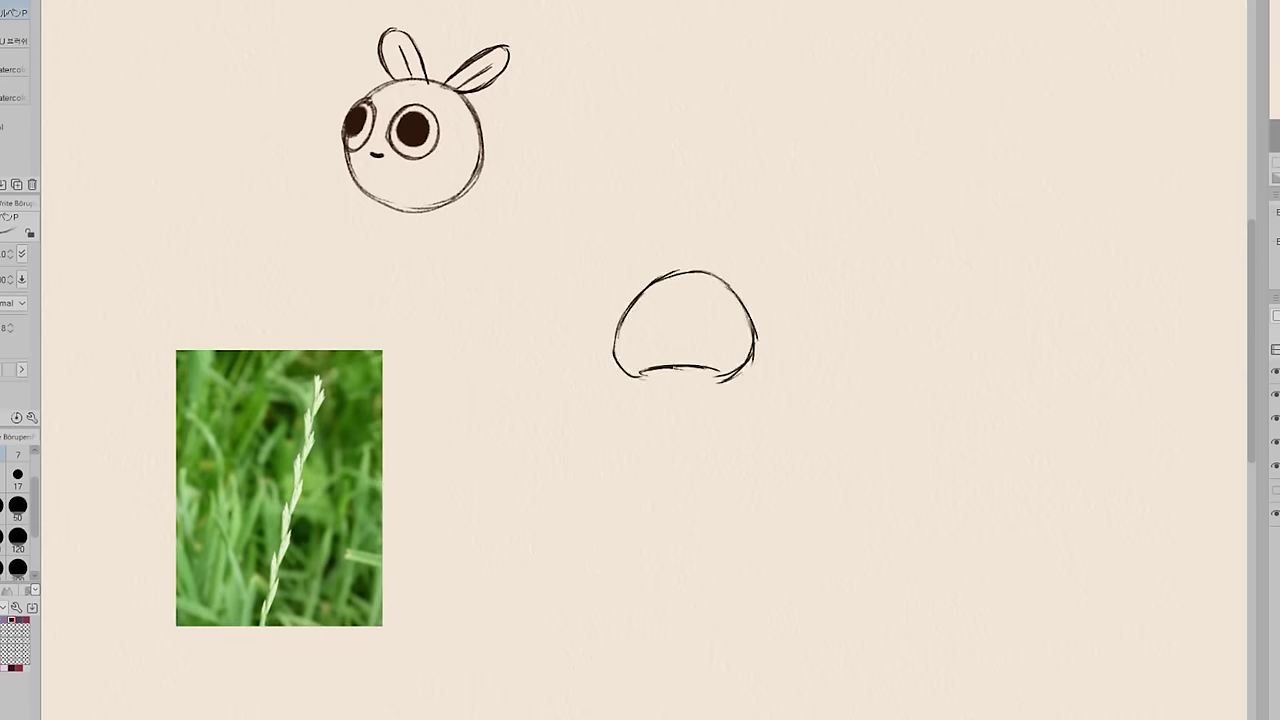
mouse_move(660, 372)
mouse_down()
mouse_move(631, 531)
mouse_move(640, 545)
mouse_up()
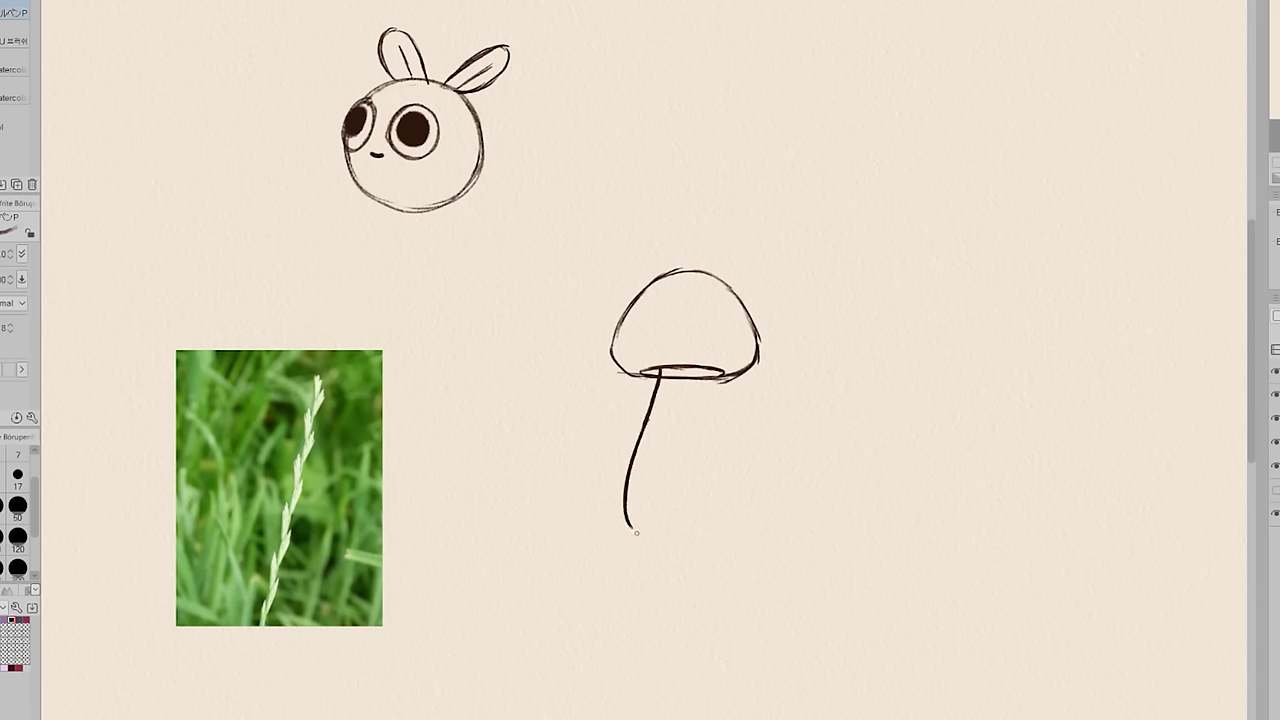
key(ctrl+z)
mouse_move(660, 370)
mouse_down()
mouse_move(643, 428)
mouse_move(640, 586)
mouse_up()
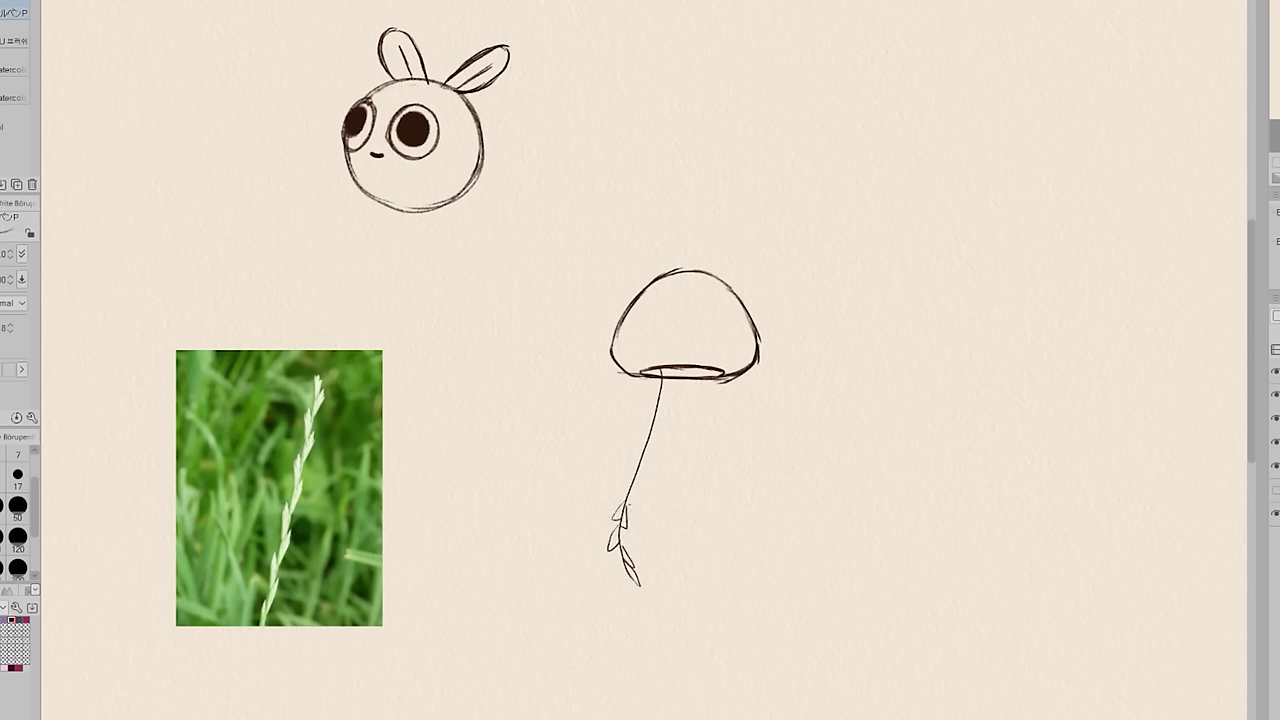
mouse_move(688, 372)
mouse_down()
mouse_move(690, 600)
mouse_move(700, 520)
mouse_move(690, 602)
mouse_move(743, 548)
mouse_up()
drag(702, 380, 740, 486)
drag(728, 478, 752, 538)
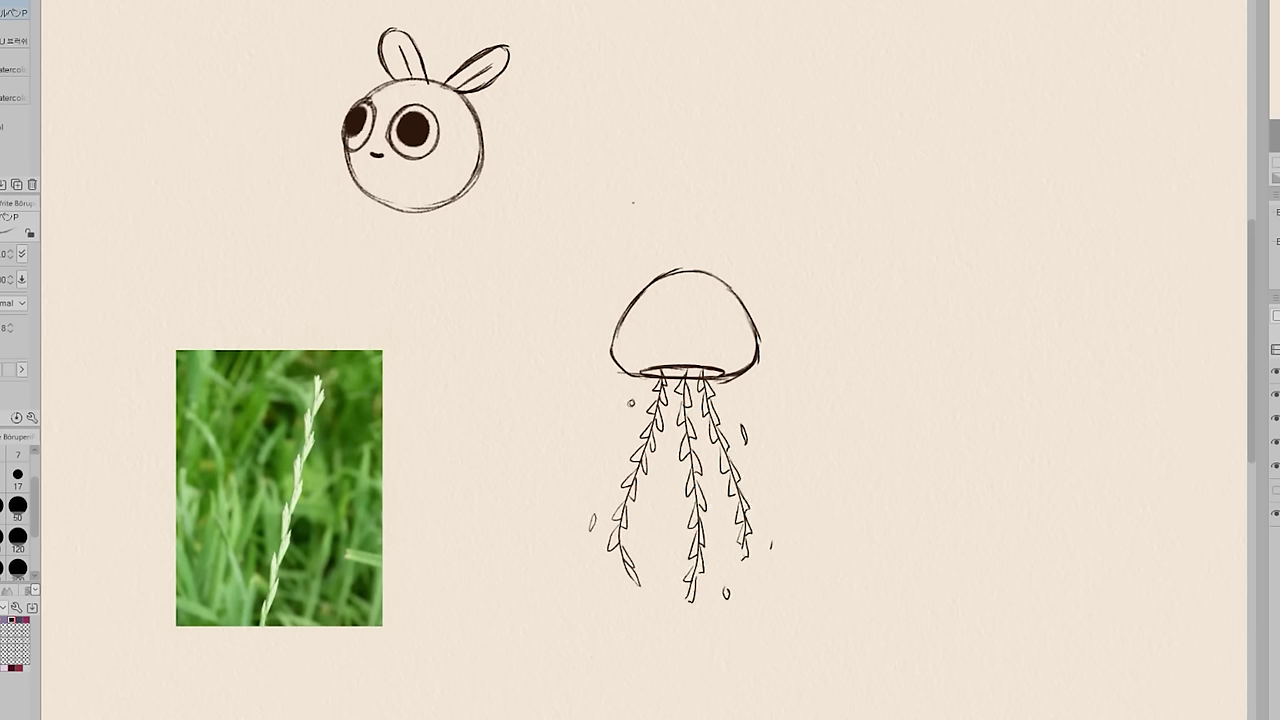
mouse_move(834, 216)
mouse_down()
mouse_move(686, 157)
mouse_move(710, 166)
mouse_up()
Step: Sketch an insect's round head and straight tubular body on a new layer beside the jellyfish
key(ctrl+shift+n)
drag(850, 264, 997, 277)
drag(875, 333, 1002, 327)
drag(876, 268, 1012, 274)
mouse_move(1006, 328)
mouse_down()
mouse_move(822, 340)
mouse_move(882, 336)
mouse_up()
Step: Sketch the insect's long tapering tail covered in overlapping grass-like scales, redoing the first scale strokes
drag(1012, 281, 1190, 303)
mouse_move(1190, 306)
mouse_down()
mouse_move(1006, 327)
mouse_move(1192, 304)
mouse_up()
mouse_move(1068, 284)
mouse_down()
mouse_move(1010, 292)
mouse_move(1070, 280)
mouse_up()
mouse_move(1054, 308)
mouse_down()
mouse_move(1008, 330)
mouse_move(1098, 290)
mouse_move(1071, 318)
mouse_move(1087, 299)
mouse_up()
key(ctrl+z)
key(ctrl+z)
drag(1037, 312, 1069, 323)
drag(1061, 280, 1103, 291)
drag(1074, 308, 1148, 316)
drag(1124, 297, 1198, 305)
Step: Add the insect's large eye, small smile and two knobbed antennae
drag(838, 276, 838, 300)
mouse_move(862, 262)
mouse_down()
mouse_move(928, 215)
mouse_move(882, 212)
mouse_up()
drag(824, 318, 840, 320)
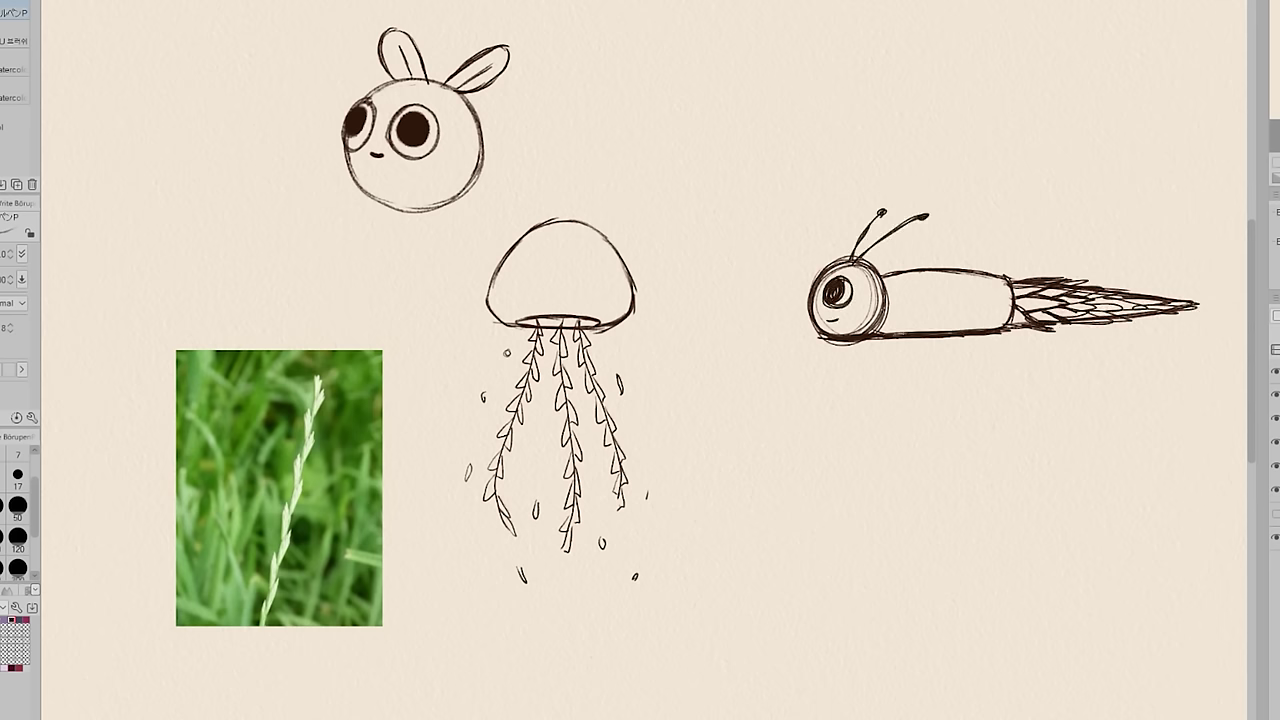
drag(902, 270, 1030, 116)
mouse_move(1022, 122)
mouse_down()
mouse_move(928, 266)
mouse_move(1112, 198)
mouse_up()
drag(942, 268, 1050, 224)
key(ctrl+z)
key(ctrl+z)
key(ctrl+z)
key(ctrl+z)
Step: Sketch two pairs of narrow pointed wings rising from the insect's back
drag(886, 270, 864, 121)
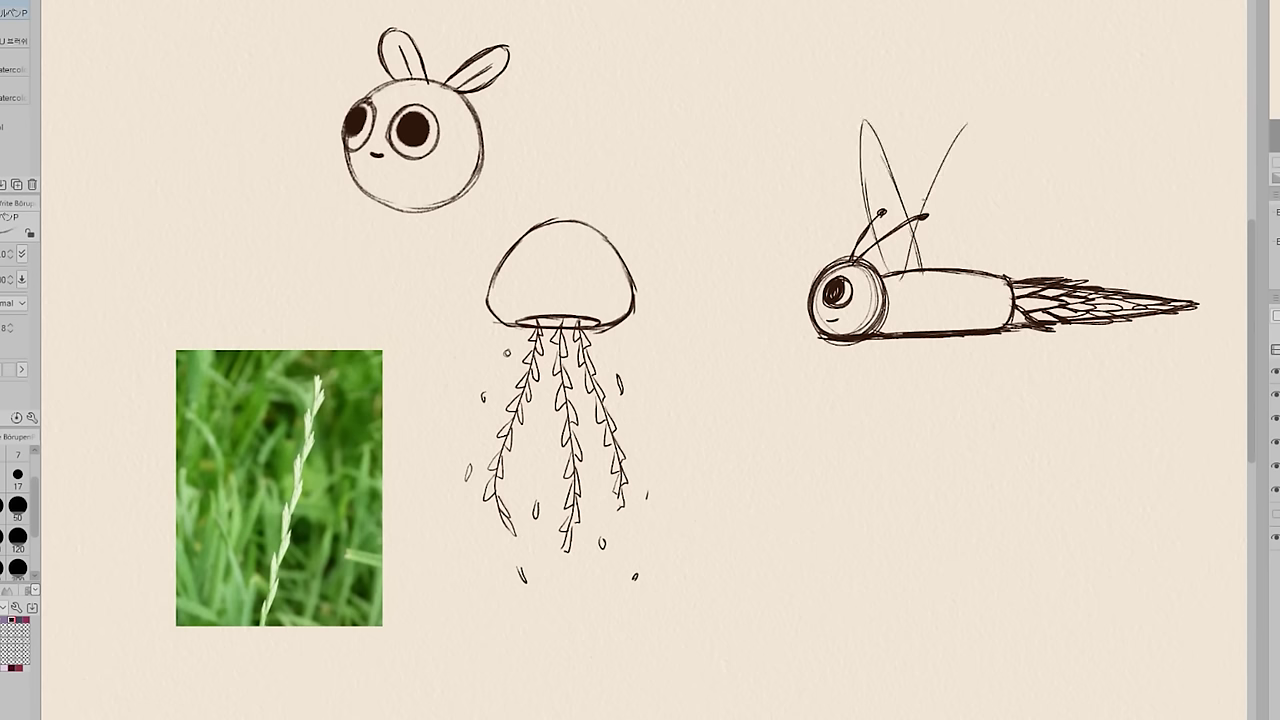
drag(920, 214, 990, 98)
drag(948, 264, 1102, 171)
Step: Sketch the insect's thin straight legs and the ground lines beneath them
drag(895, 324, 898, 404)
drag(881, 338, 883, 398)
drag(980, 336, 990, 396)
drag(931, 338, 942, 408)
drag(852, 405, 1020, 390)
drag(842, 393, 1058, 400)
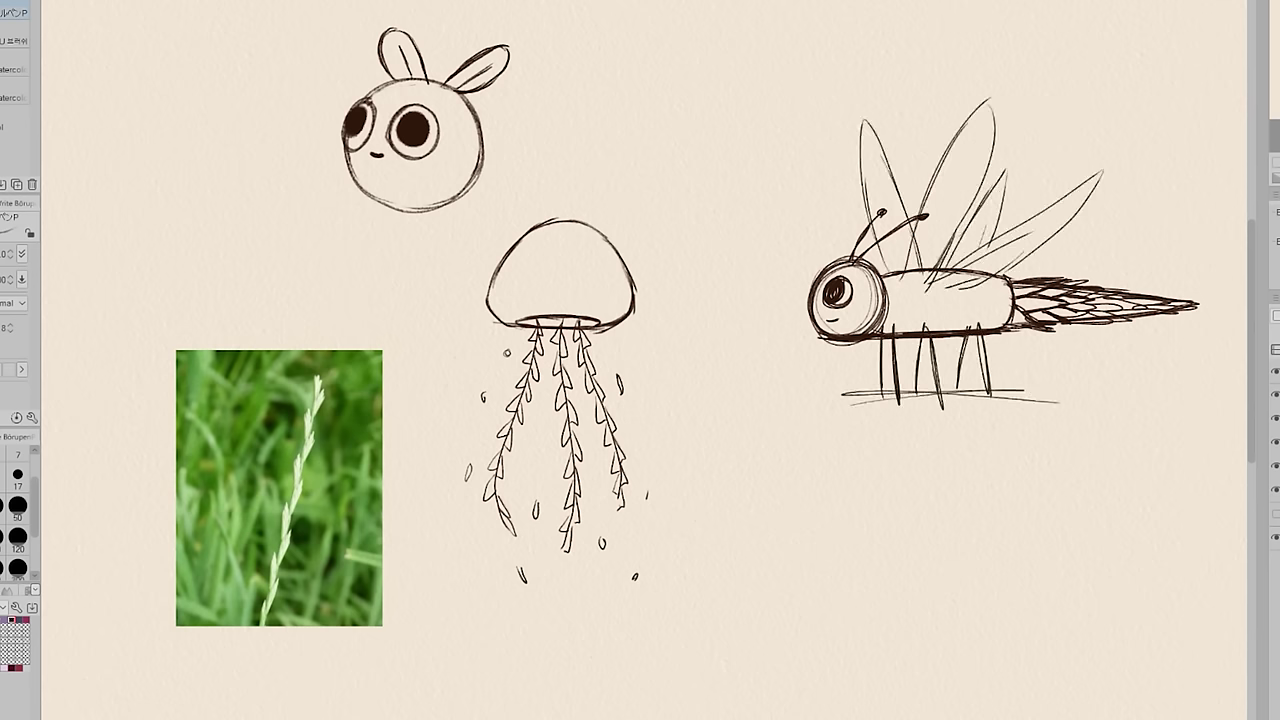
Step: Hide the earlier creature sketches and sketch a new insect's round head and curved body on a new layer
drag(1275, 490, 1275, 442)
key(ctrl+shift+n)
drag(573, 238, 574, 250)
key(ctrl+z)
mouse_move(598, 200)
mouse_down()
mouse_move(610, 197)
mouse_move(597, 238)
mouse_move(638, 266)
mouse_move(728, 283)
mouse_move(622, 276)
mouse_move(730, 286)
mouse_up()
key(ctrl+z)
Step: Sketch a long rounded wing with lengthwise veins sweeping up and back from the new insect's body
mouse_move(655, 232)
mouse_down()
mouse_move(739, 159)
mouse_move(908, 99)
mouse_up()
mouse_move(908, 99)
mouse_down()
mouse_move(903, 174)
mouse_move(872, 194)
mouse_up()
mouse_move(685, 250)
mouse_down()
mouse_move(914, 164)
mouse_move(894, 105)
mouse_up()
drag(730, 162, 837, 117)
drag(790, 135, 905, 100)
drag(684, 250, 884, 165)
drag(684, 246, 922, 124)
Step: Sketch the outline of the insect's long pointed tail and reshape the base with Liquify
drag(732, 262, 912, 278)
key(j)
mouse_move(730, 288)
mouse_down()
mouse_move(972, 282)
mouse_move(818, 284)
mouse_up()
click(12, 562)
click(16, 510)
Step: Fade the tail's outline with the eraser and draw overlapping grass-like scales along the tail
key(p)
key(e)
drag(706, 252, 724, 284)
mouse_move(744, 264)
mouse_down()
mouse_move(831, 297)
mouse_move(976, 277)
mouse_up()
key(p)
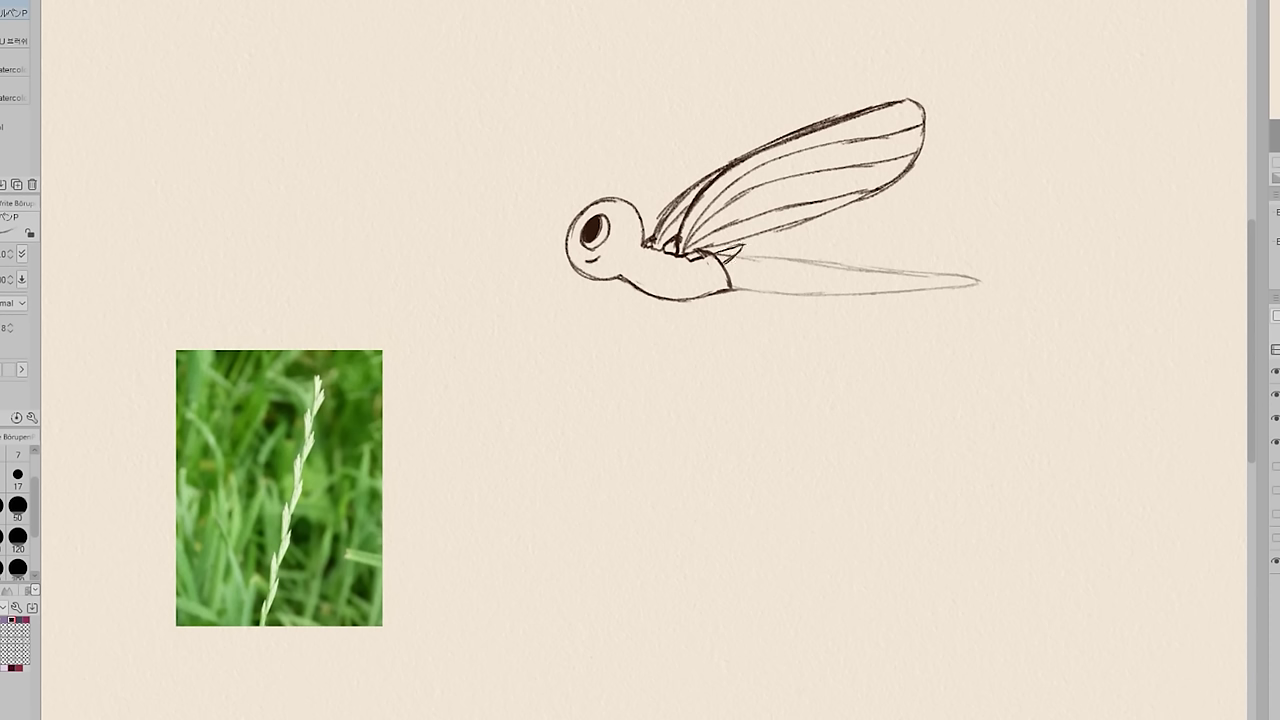
mouse_move(714, 242)
mouse_down()
mouse_move(772, 292)
mouse_move(826, 262)
mouse_move(938, 284)
mouse_up()
Step: Draw the insect's jointed legs beneath its body, from the curved hind leg to the front pair
key(h)
mouse_move(655, 276)
mouse_down()
mouse_move(651, 298)
mouse_move(716, 396)
mouse_move(718, 368)
mouse_up()
drag(628, 305, 620, 352)
drag(620, 352, 662, 414)
drag(630, 312, 614, 344)
drag(626, 344, 680, 402)
drag(588, 286, 598, 306)
mouse_move(598, 308)
mouse_down()
mouse_move(542, 428)
mouse_move(548, 394)
mouse_up()
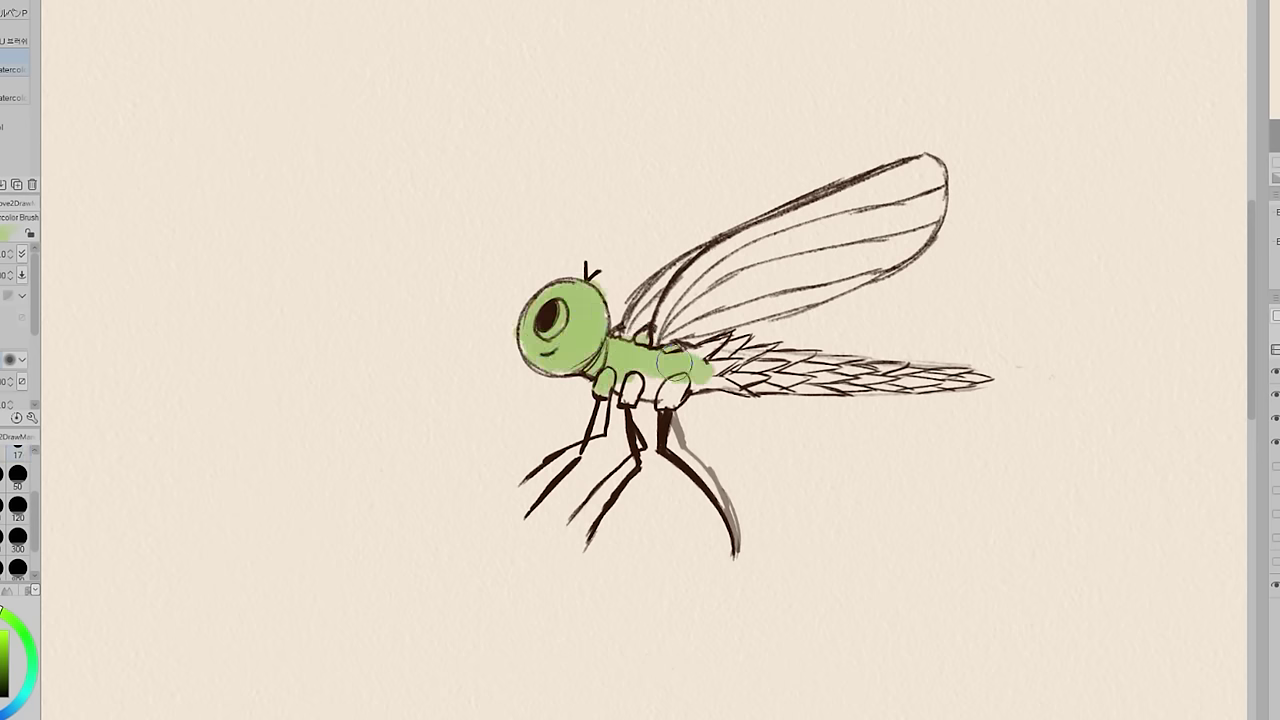
Step: Color the insect's head, body and scaled tail green, redoing the first tail stroke and touching up around the eye
mouse_move(715, 385)
mouse_down()
mouse_move(1059, 381)
mouse_move(790, 388)
mouse_up()
key(ctrl+z)
click(3, 453)
click(14, 291)
drag(562, 307, 546, 336)
drag(597, 282, 607, 298)
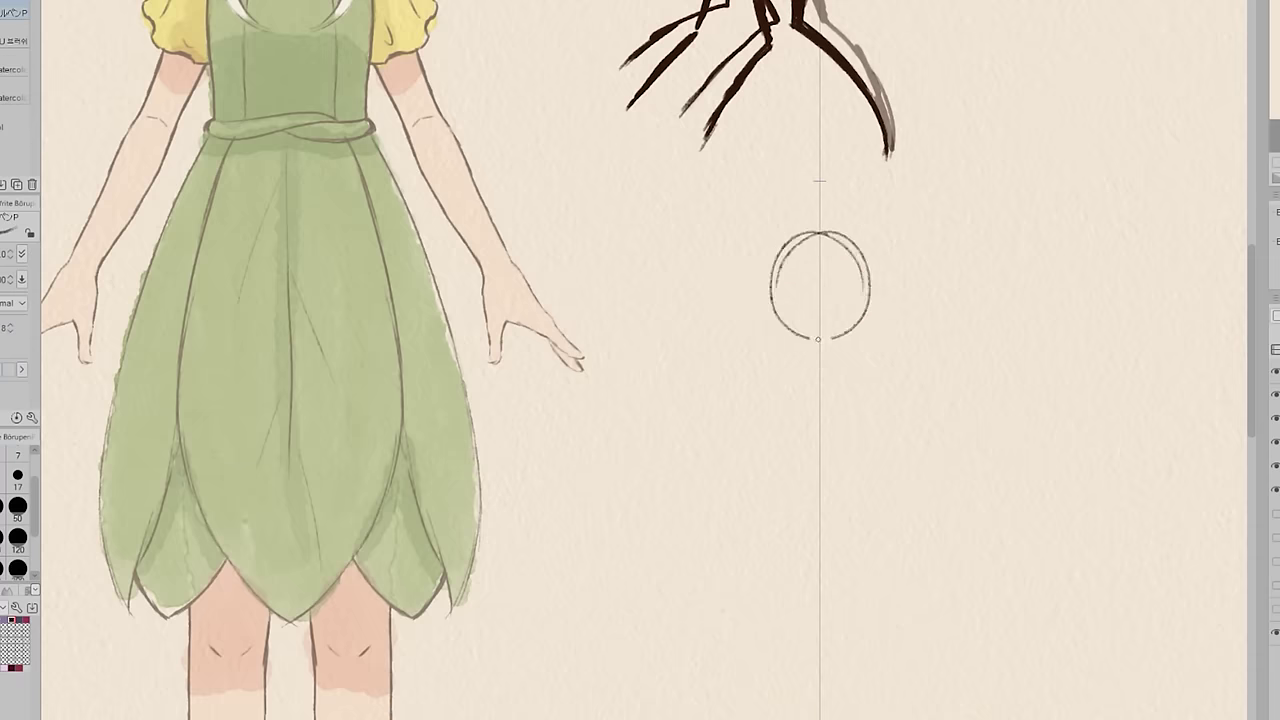
Step: Sketch the insect's head, eyes and body sides in a mirrored top view beneath the colored side view
drag(1248, 216, 1248, 221)
drag(835, 396, 862, 409)
mouse_move(822, 382)
mouse_down()
mouse_move(856, 386)
mouse_move(868, 470)
mouse_move(824, 500)
mouse_up()
key(ctrl+minus)
key(ctrl+minus)
drag(747, 420, 757, 498)
key(ctrl+z)
drag(743, 490, 737, 508)
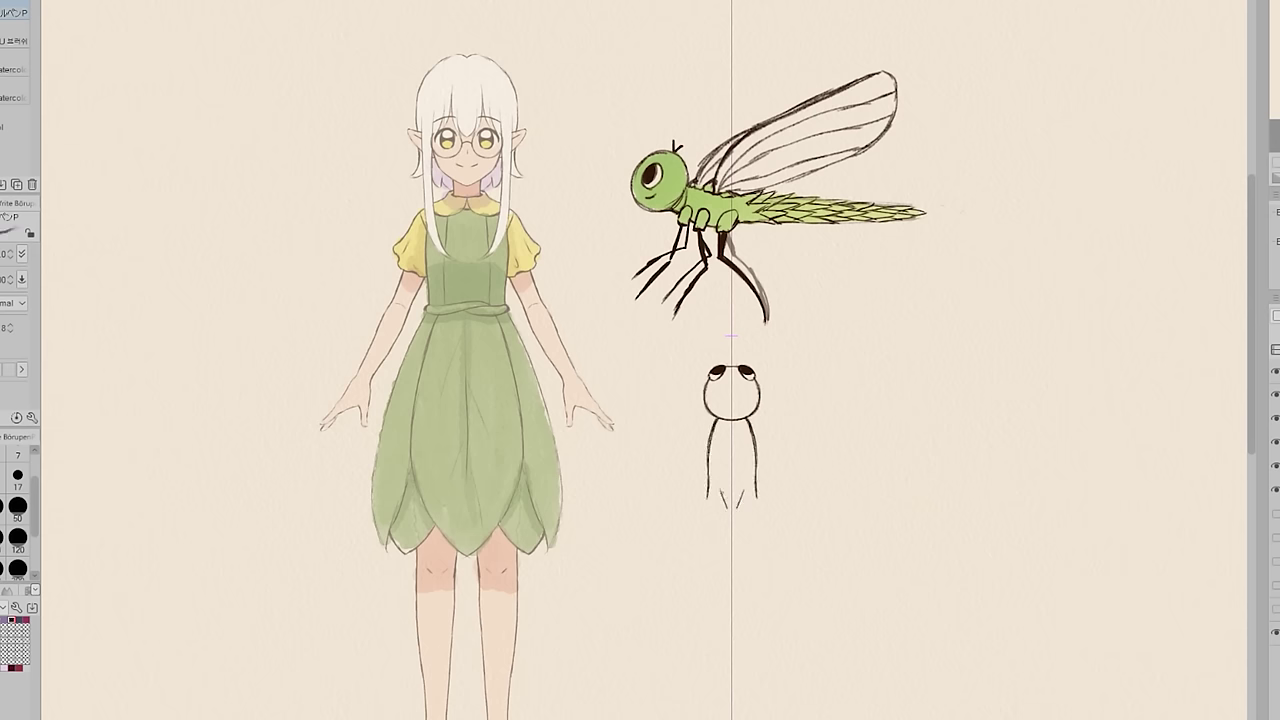
Step: Sketch the mirrored upper wings of the top view and adjust their shape with Liquify, undoing a stray change
drag(752, 429, 889, 371)
drag(732, 430, 954, 426)
drag(940, 371, 953, 427)
key(j)
mouse_move(890, 415)
mouse_down()
mouse_move(943, 438)
mouse_move(960, 421)
mouse_up()
key(p)
key(ctrl+z)
Step: Sketch the top view's mirrored lower wings and its pointed, scaled tail
drag(812, 433, 912, 438)
drag(812, 450, 864, 487)
mouse_move(870, 438)
mouse_down()
mouse_move(998, 462)
mouse_move(845, 486)
mouse_move(935, 505)
mouse_up()
key(e)
key(p)
drag(786, 480, 800, 605)
Step: Refine the outline of the top view's upper wings and draw the veins inside them
drag(790, 380, 990, 356)
drag(822, 416, 940, 388)
drag(920, 370, 988, 352)
drag(850, 430, 902, 400)
drag(876, 416, 984, 372)
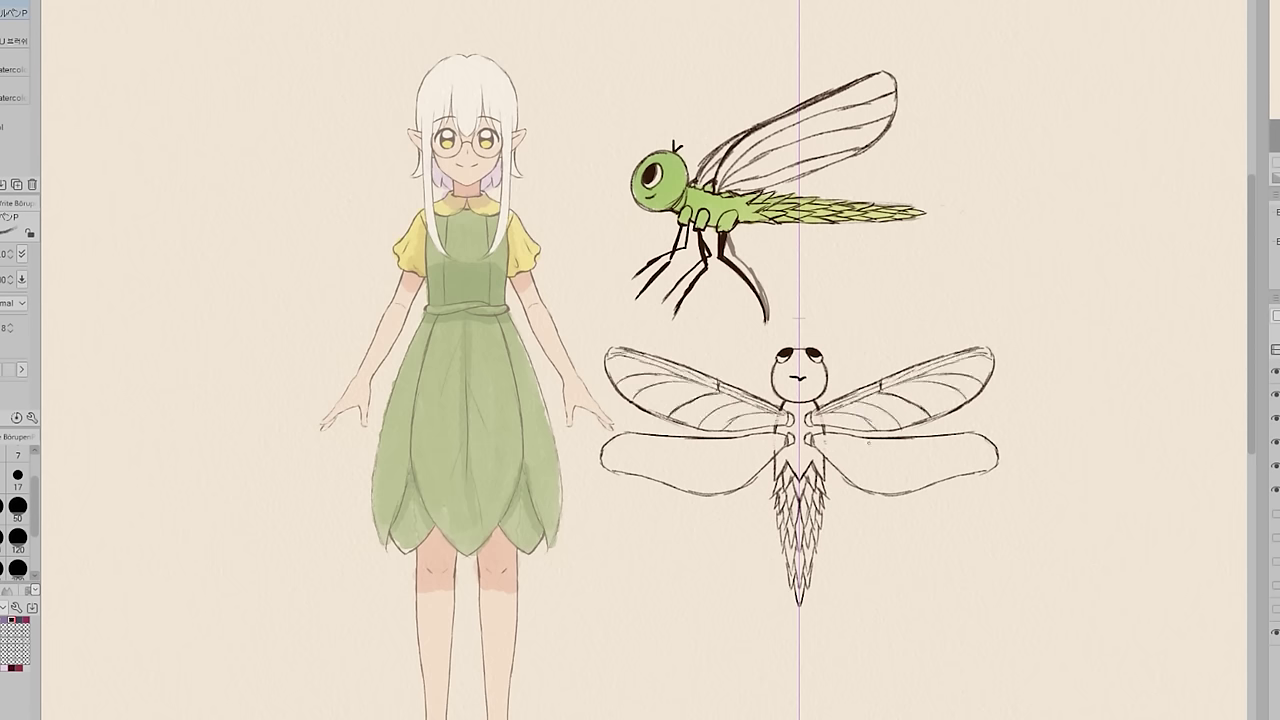
Step: Strengthen the outline of the top view's lower wings and draw the veins inside them
drag(812, 488, 996, 440)
drag(814, 446, 986, 434)
drag(880, 444, 812, 500)
mouse_move(848, 444)
mouse_down()
mouse_move(878, 462)
mouse_move(986, 442)
mouse_up()
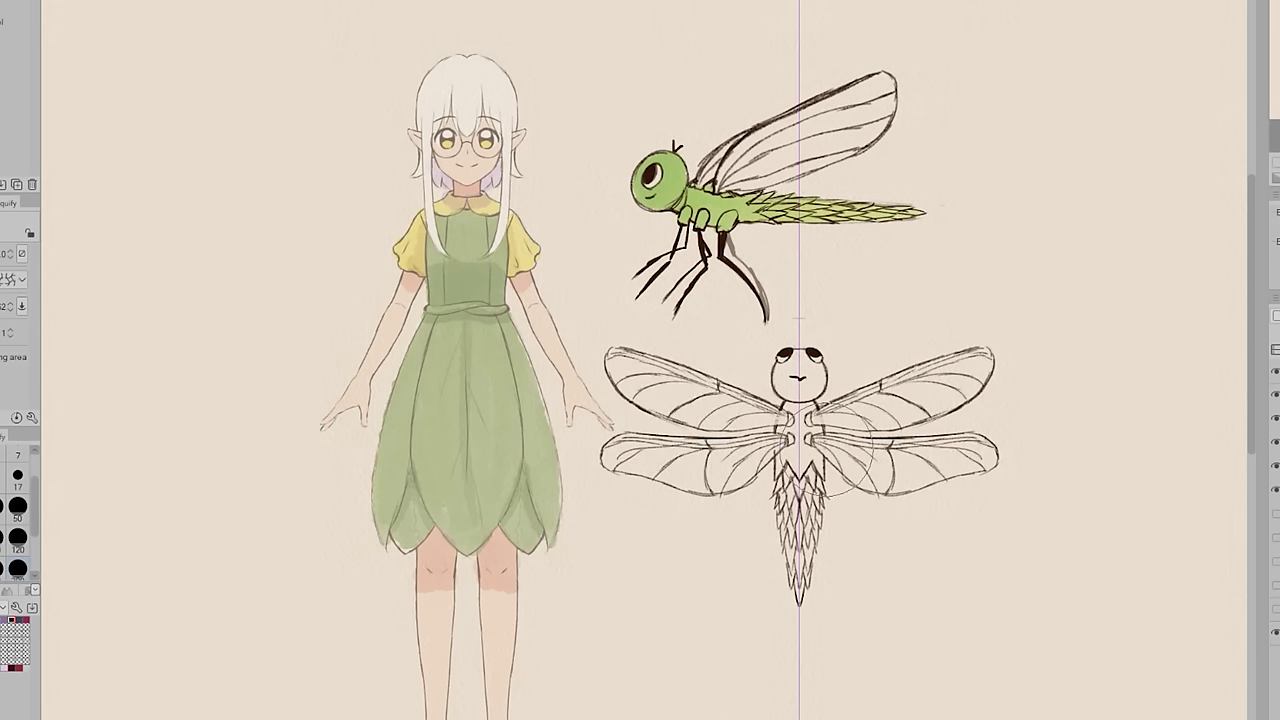